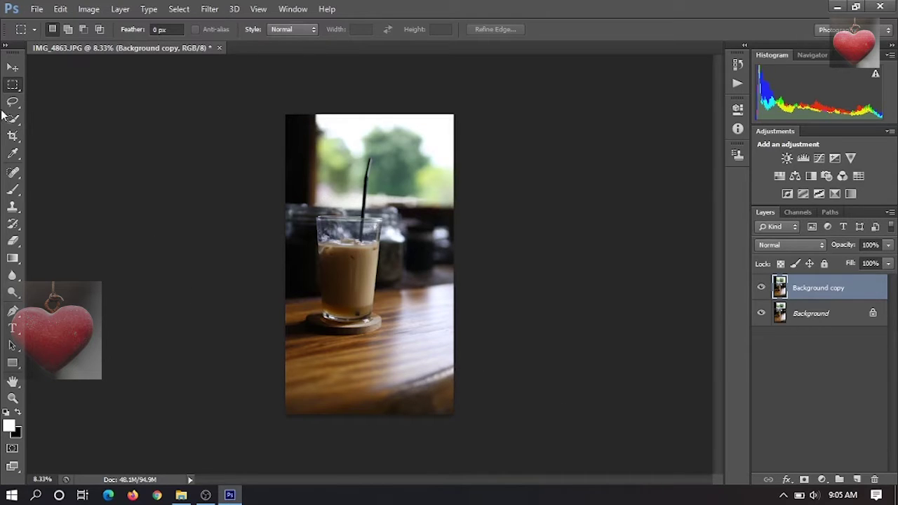
# - Crop the photo to the 4 : 5 (8 : 10) ratio, shifting the image about 3 in down inside the crop frame
pyautogui.click(12, 139)
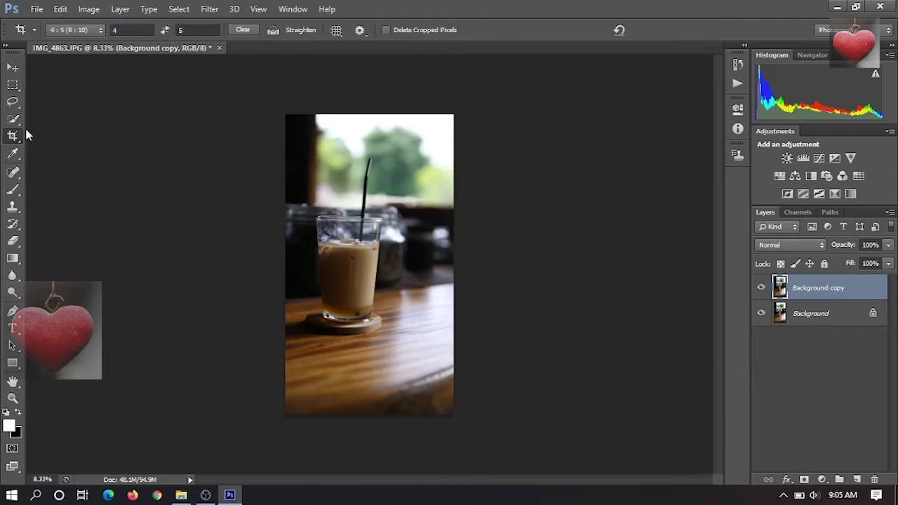
pyautogui.click(79, 30)
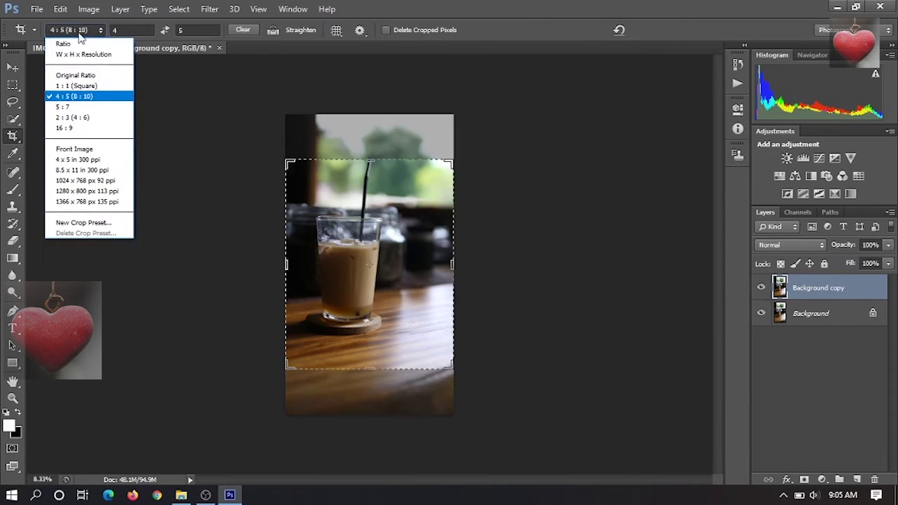
pyautogui.click(78, 90)
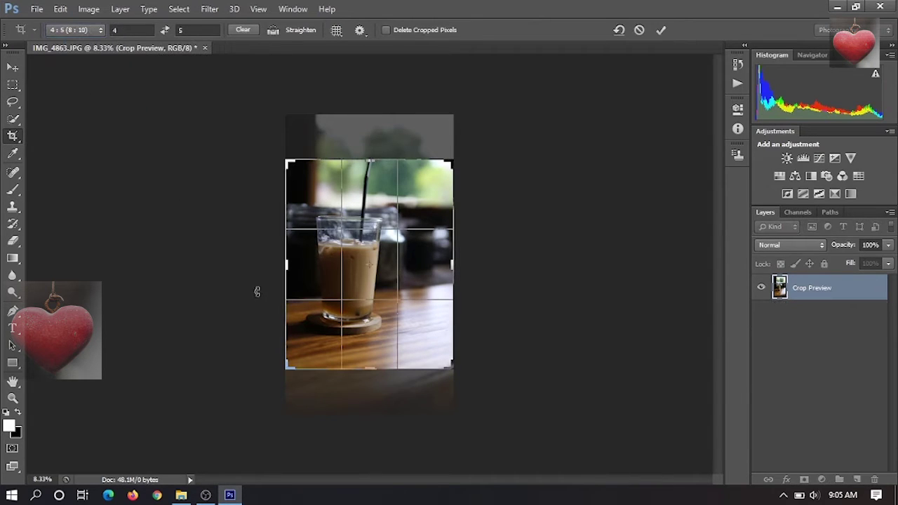
pyautogui.moveTo(364, 310); pyautogui.dragTo(365, 323)
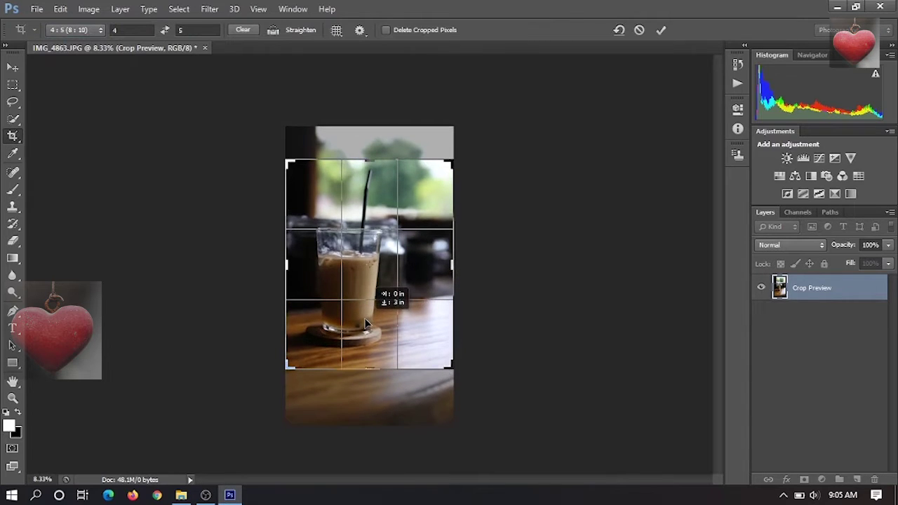
pyautogui.moveTo(364, 320); pyautogui.dragTo(366, 322)
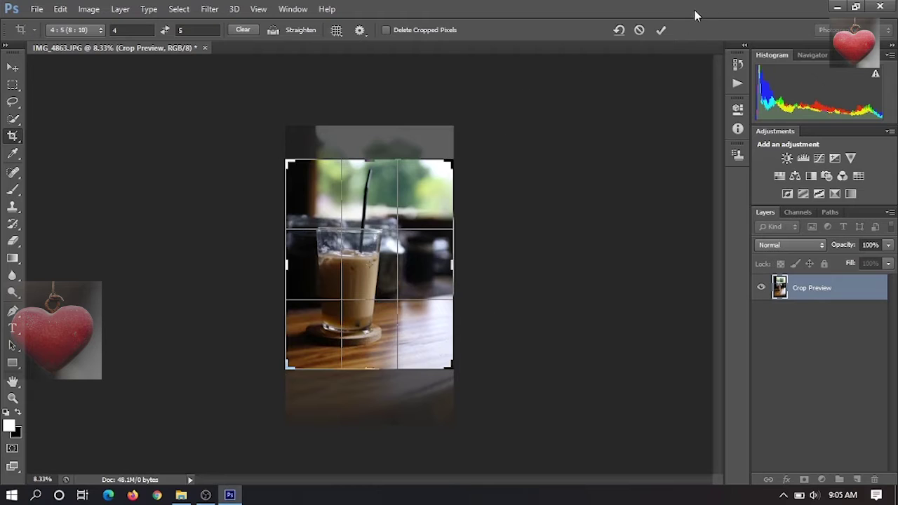
pyautogui.click(661, 30)
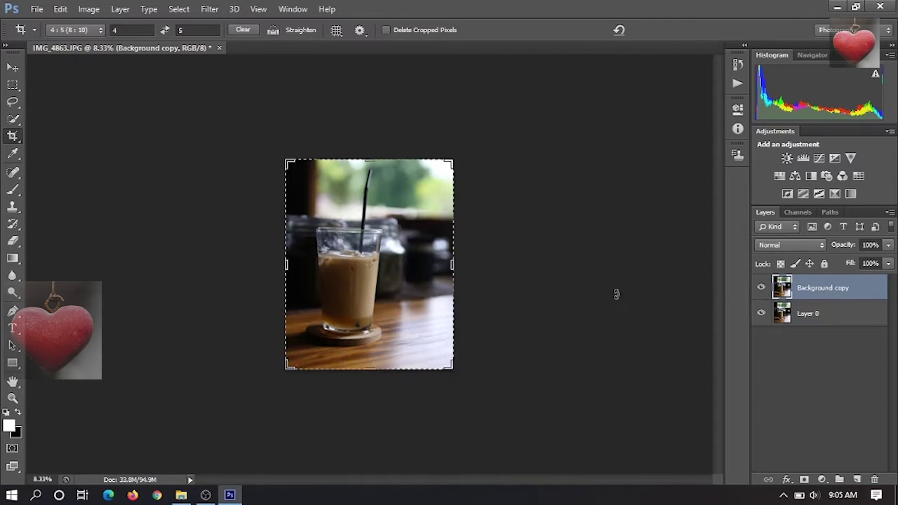
# - Lock Layer 0 completely and make the Background copy layer active
pyautogui.click(815, 314)
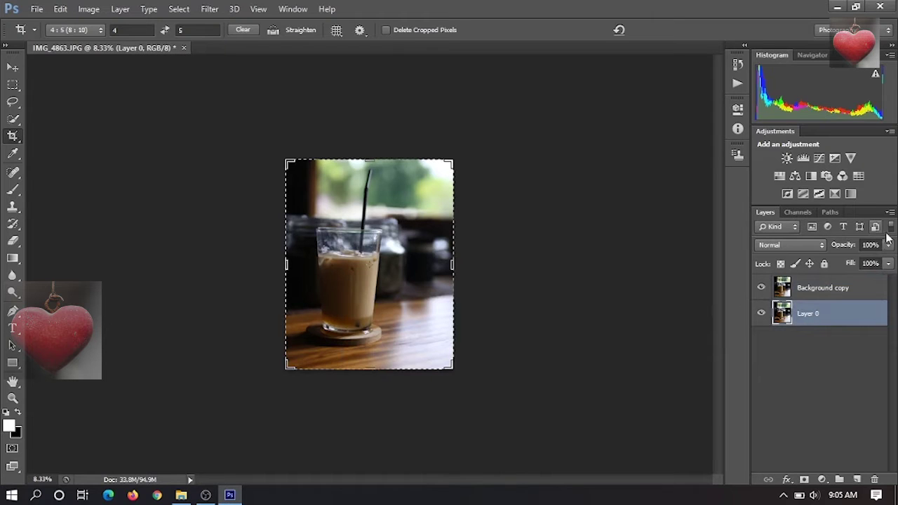
pyautogui.click(824, 264)
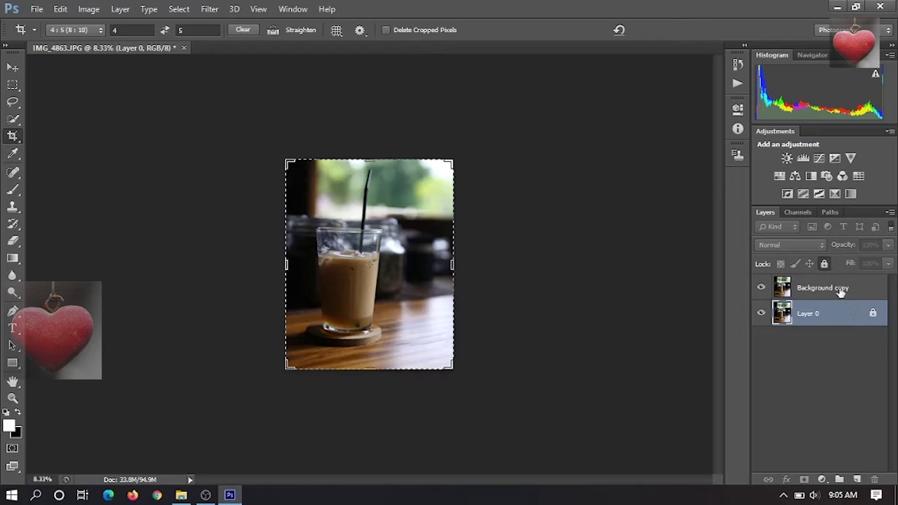
pyautogui.click(891, 229)
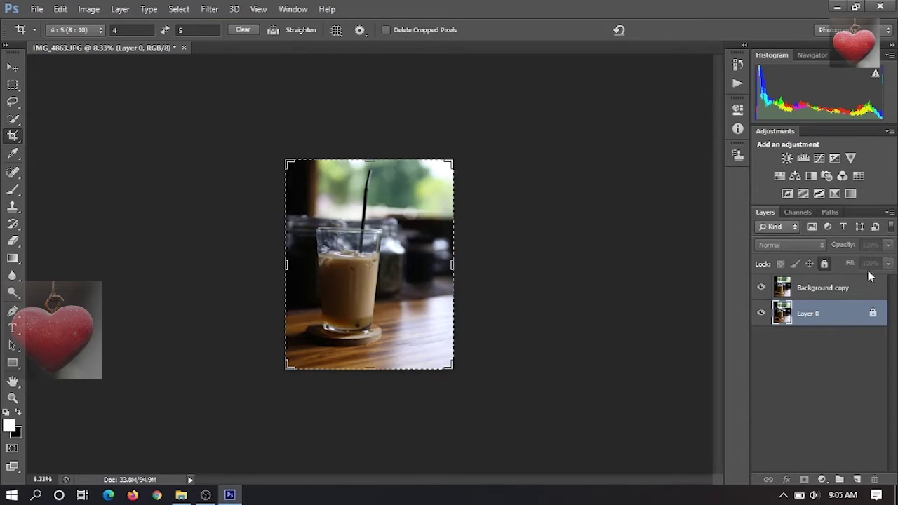
pyautogui.click(836, 301)
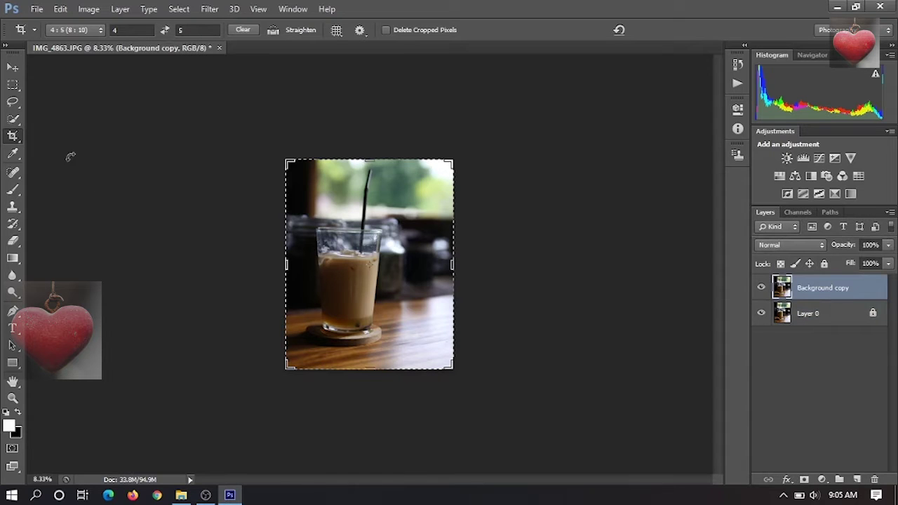
# - Trace a closed Pen tool path around the coffee glass and its wooden coaster, leaving out the straw above the rim
pyautogui.click(13, 66)
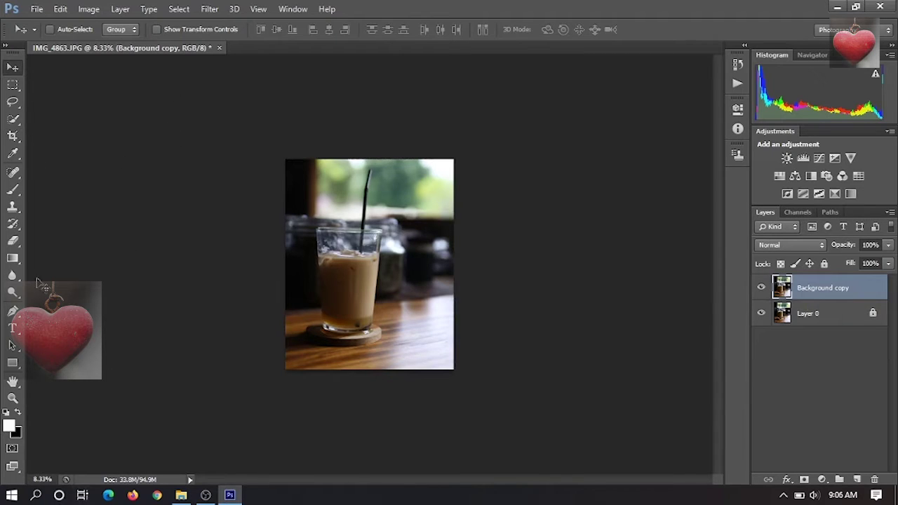
pyautogui.click(12, 398)
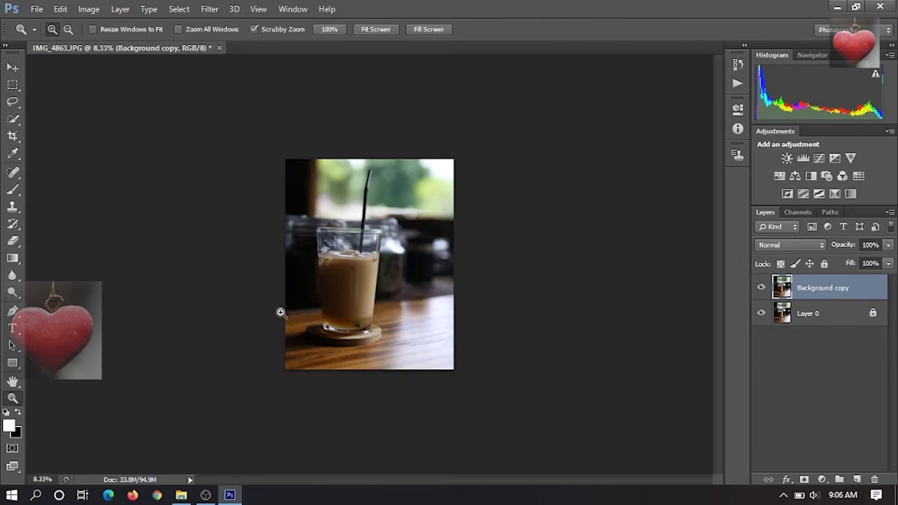
pyautogui.click(343, 284)
pyautogui.click(348, 288)
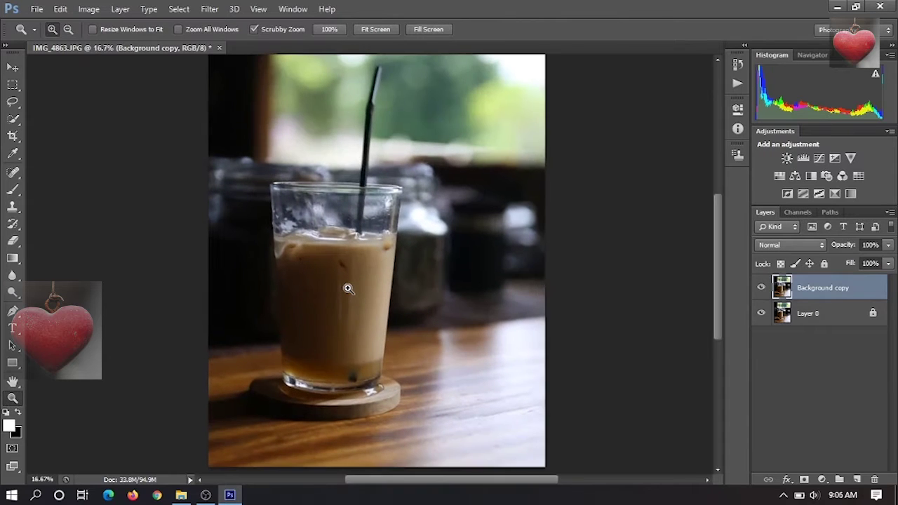
pyautogui.click(19, 320)
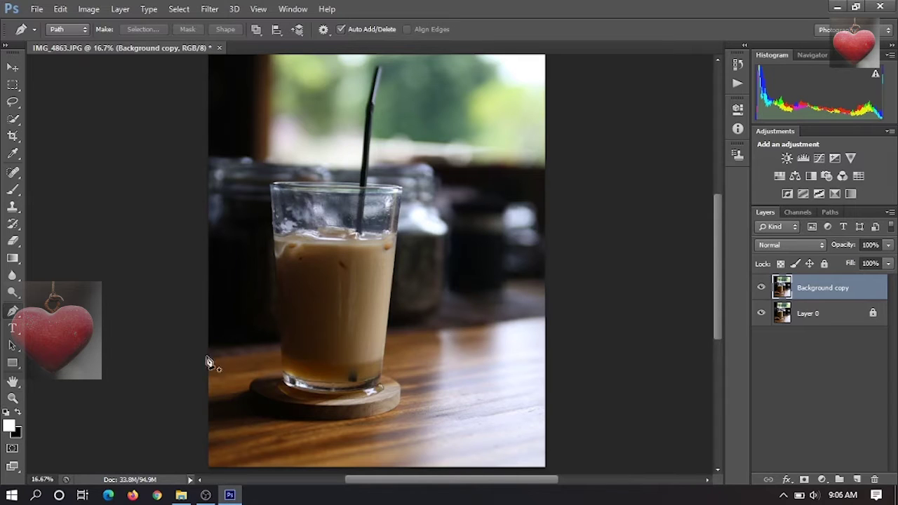
pyautogui.click(282, 375)
pyautogui.click(280, 323)
pyautogui.click(277, 283)
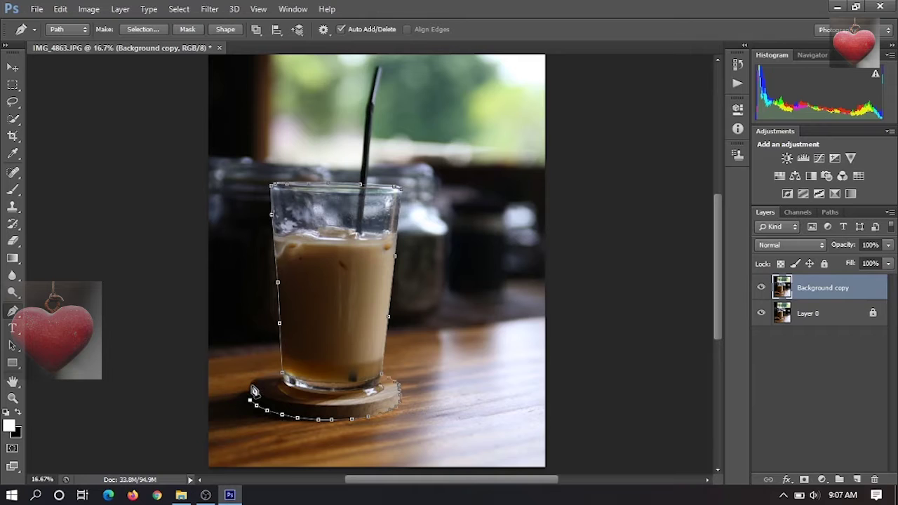
pyautogui.click(251, 385)
pyautogui.click(258, 380)
pyautogui.click(282, 375)
pyautogui.click(282, 378)
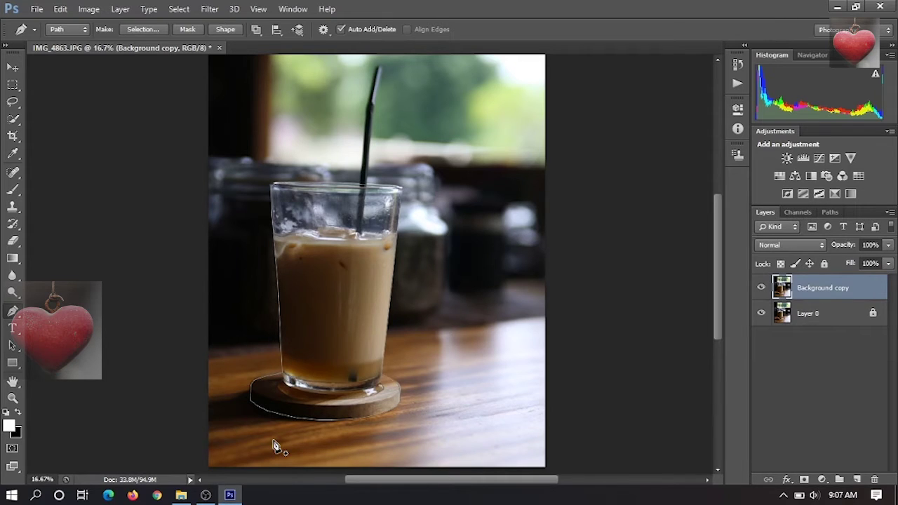
# - Convert the path around the glass and coaster into a selection
pyautogui.rightClick(306, 258)
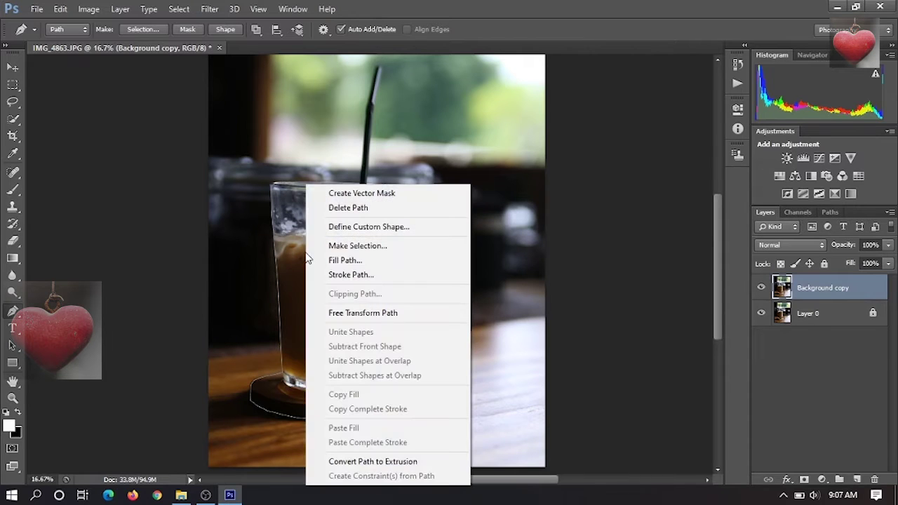
pyautogui.click(356, 246)
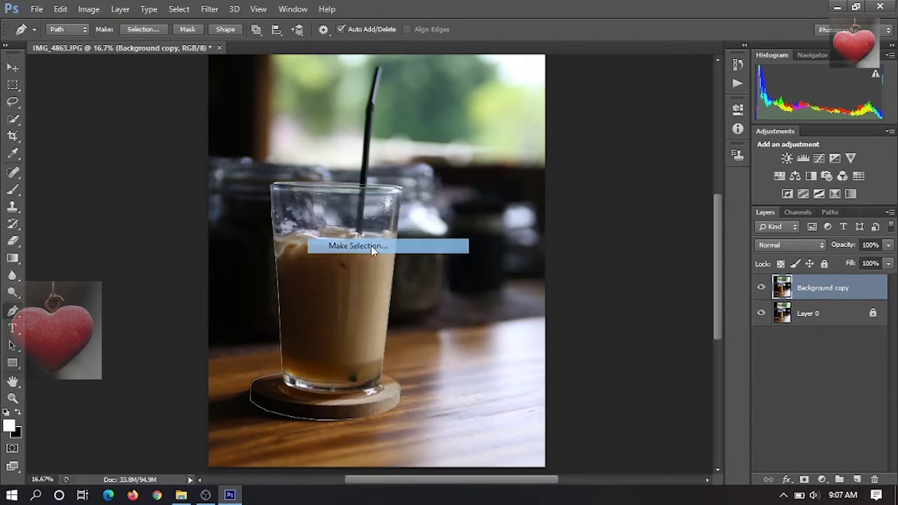
pyautogui.click(516, 141)
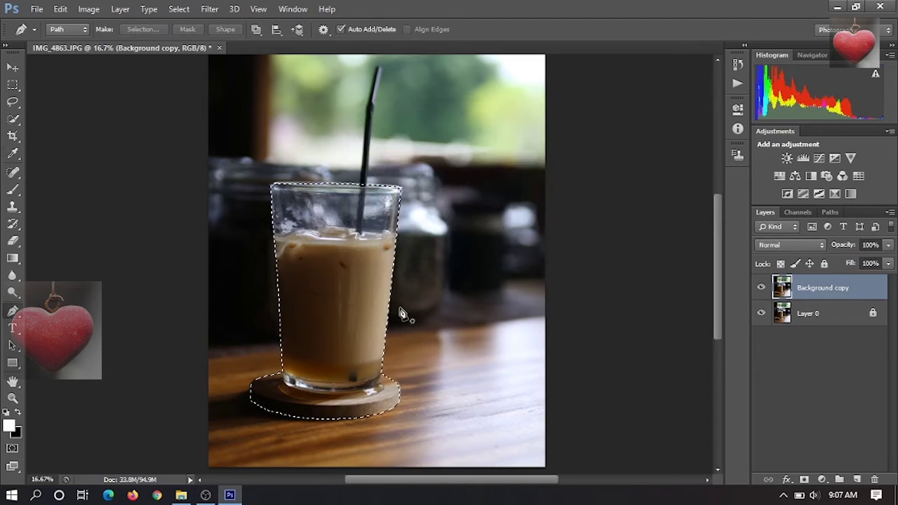
# - Start Refine Edge on the glass selection with the Overlay view mode
pyautogui.click(178, 9)
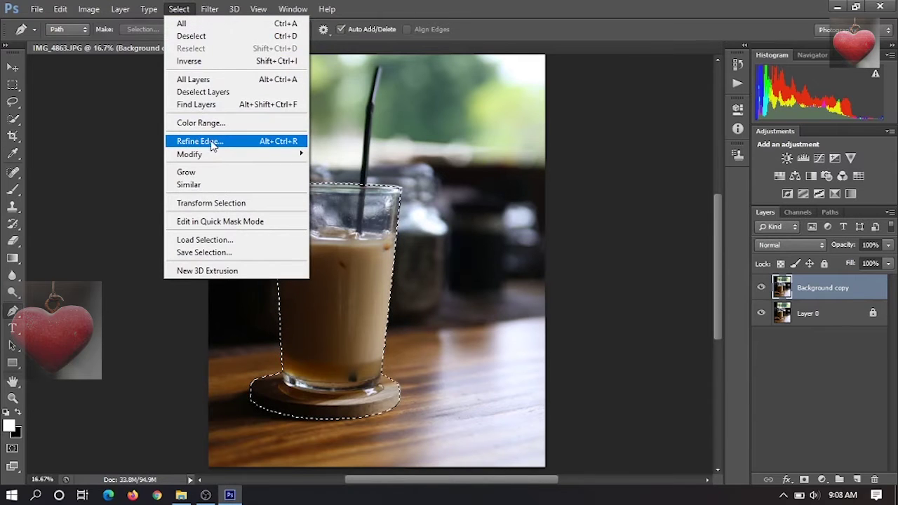
pyautogui.click(231, 141)
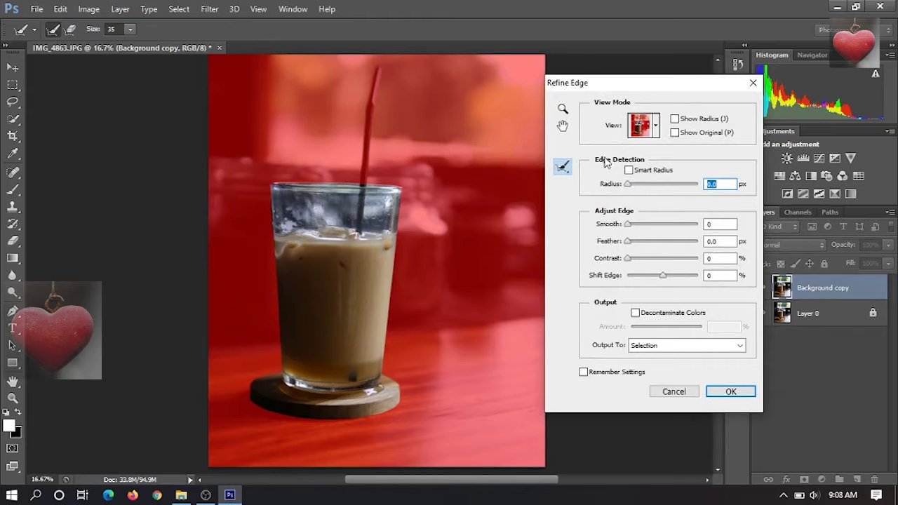
pyautogui.click(656, 128)
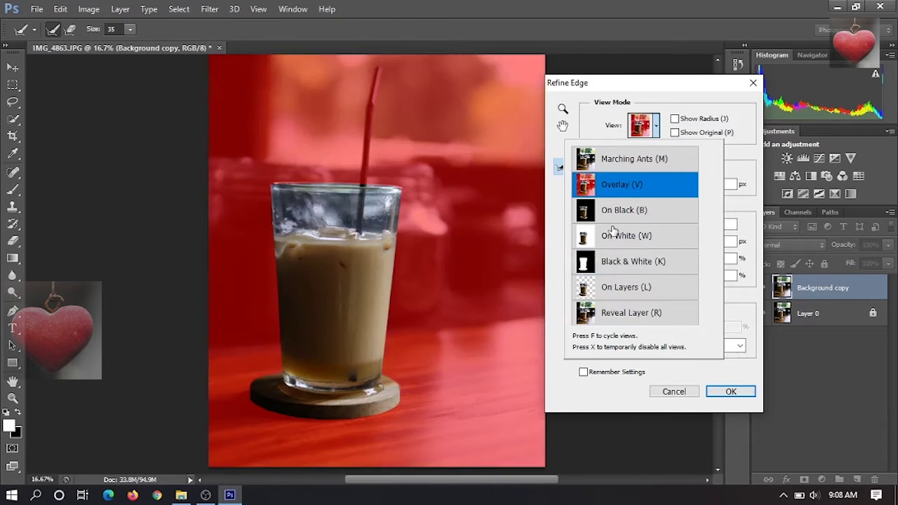
pyautogui.click(609, 188)
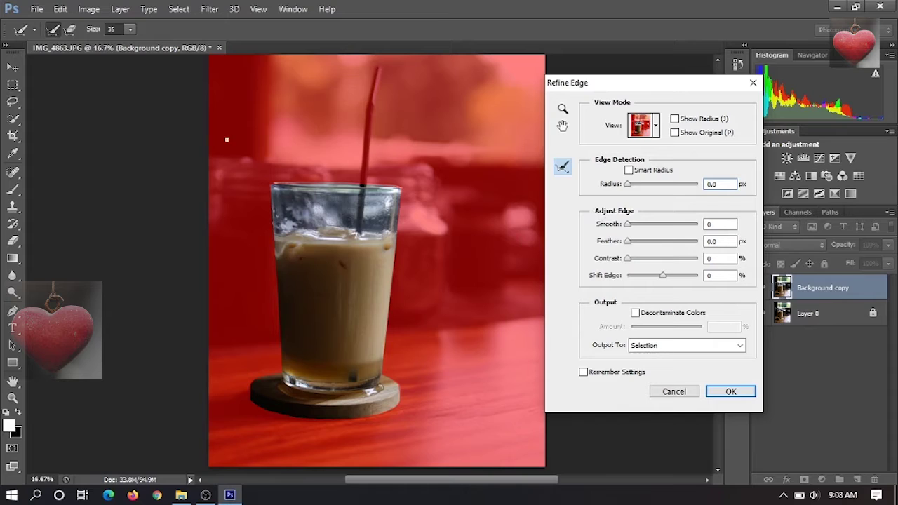
# - Set the refine brush size to 98 and paint along the glass rim, both glass sides and the straw
pyautogui.click(129, 30)
pyautogui.moveTo(135, 40); pyautogui.dragTo(168, 44)
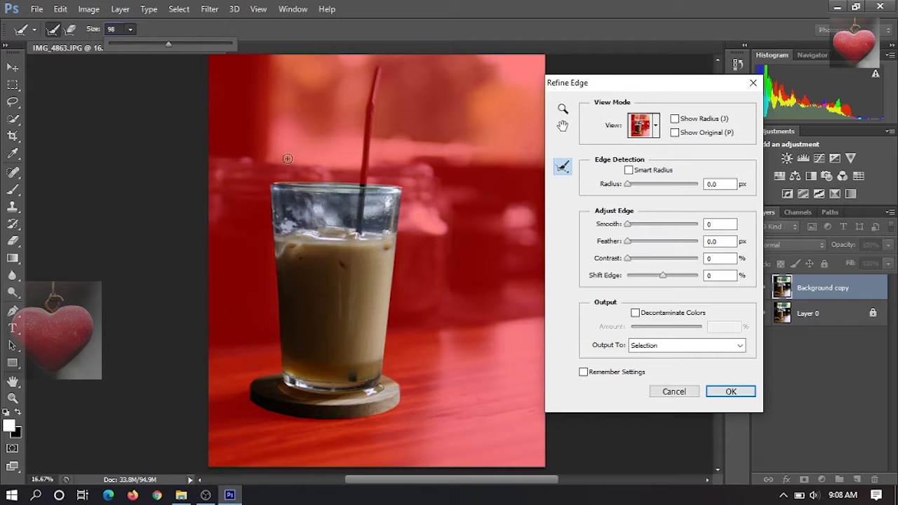
pyautogui.click(275, 180)
pyautogui.moveTo(274, 180)
pyautogui.mouseDown()
pyautogui.moveTo(401, 187)
pyautogui.moveTo(383, 376)
pyautogui.mouseUp()
pyautogui.moveTo(273, 183); pyautogui.dragTo(280, 372)
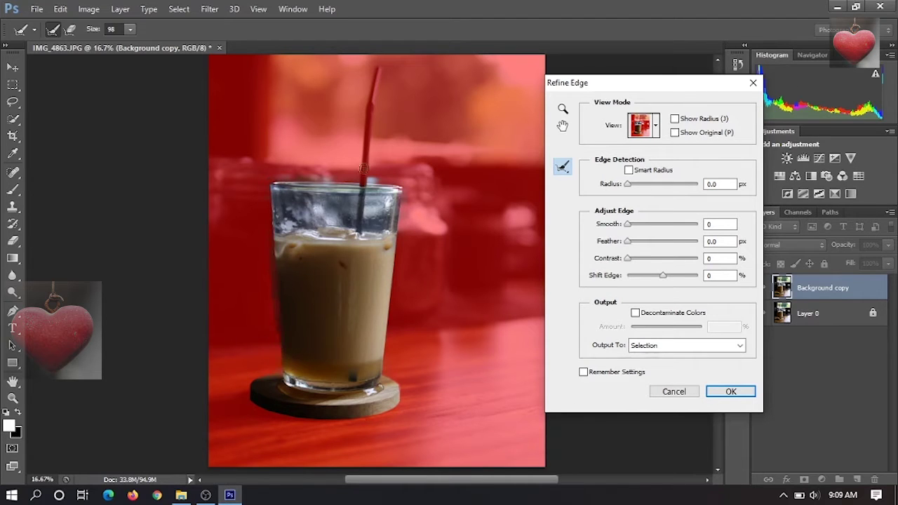
pyautogui.moveTo(362, 154)
pyautogui.mouseDown()
pyautogui.moveTo(377, 68)
pyautogui.moveTo(365, 167)
pyautogui.mouseUp()
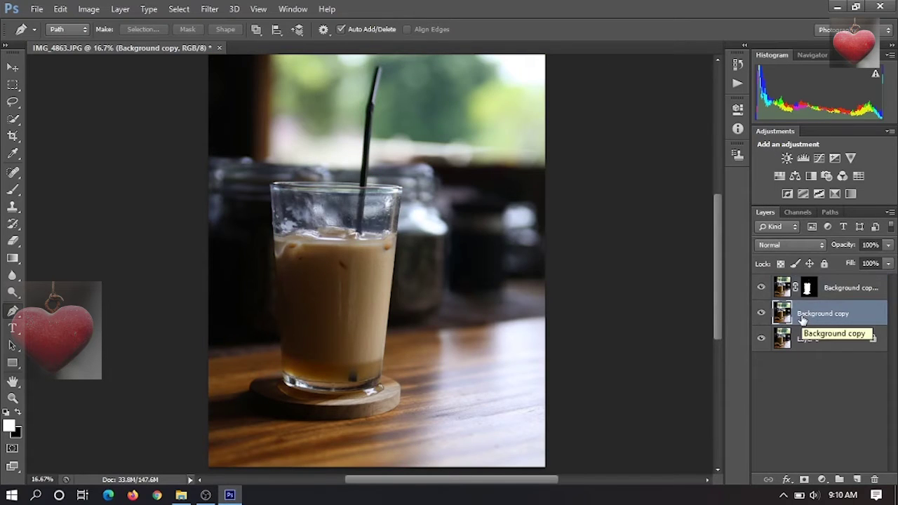
# - Add a Solid Color fill layer in near-black 030303 directly above the Background copy layer
pyautogui.click(822, 479)
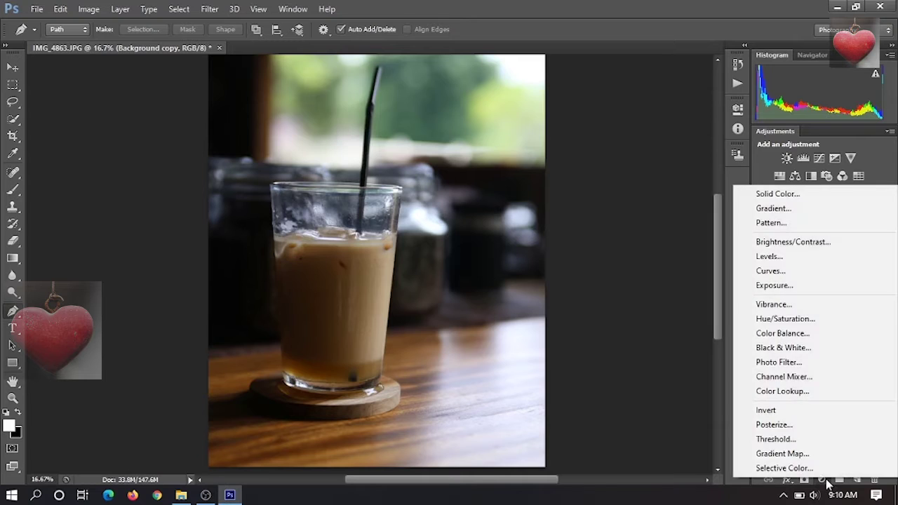
pyautogui.click(836, 199)
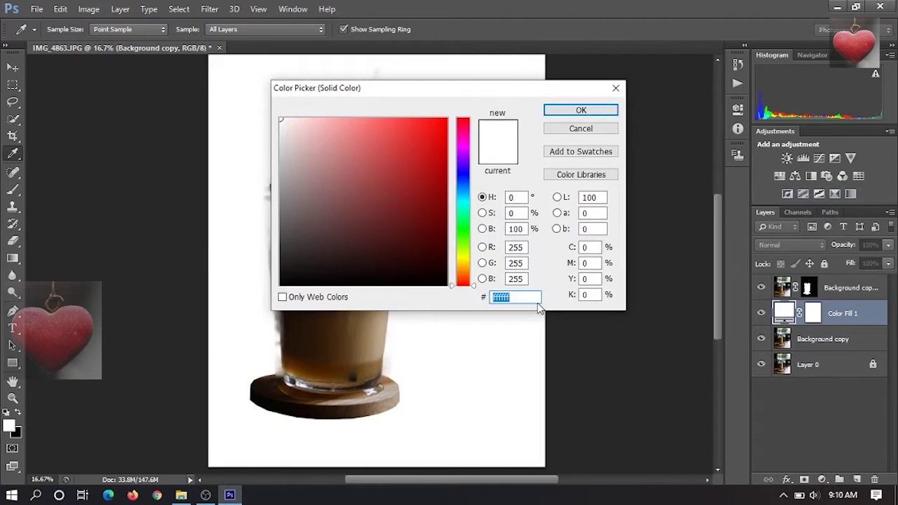
pyautogui.click(281, 282)
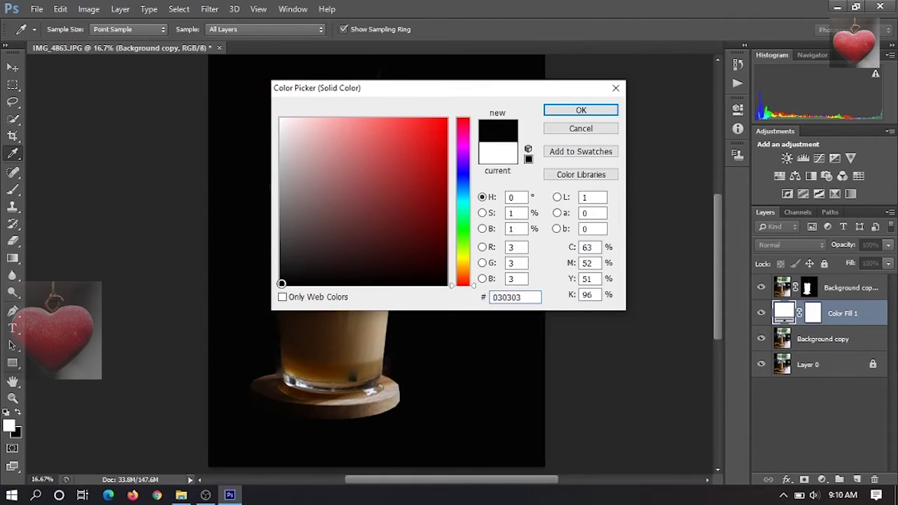
pyautogui.click(563, 112)
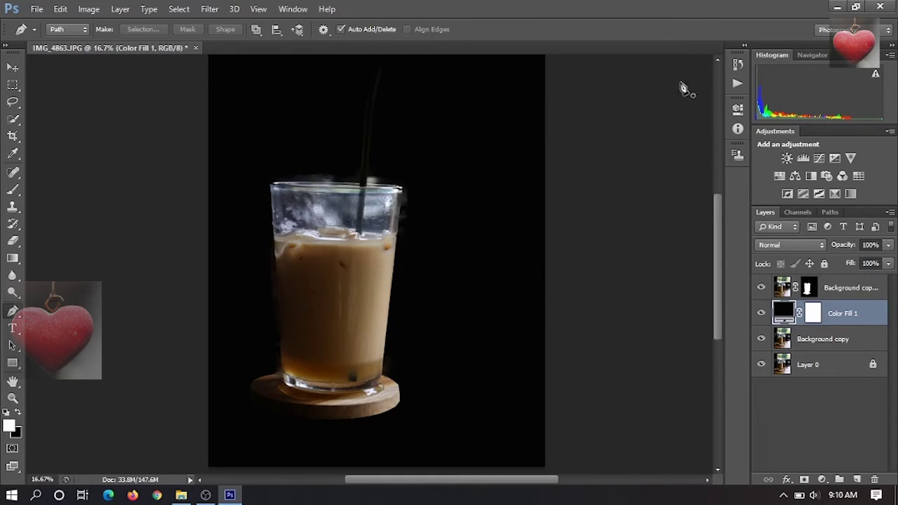
# - Try the Soft Light blend mode on the black fill layer and settle on Overlay
pyautogui.click(784, 245)
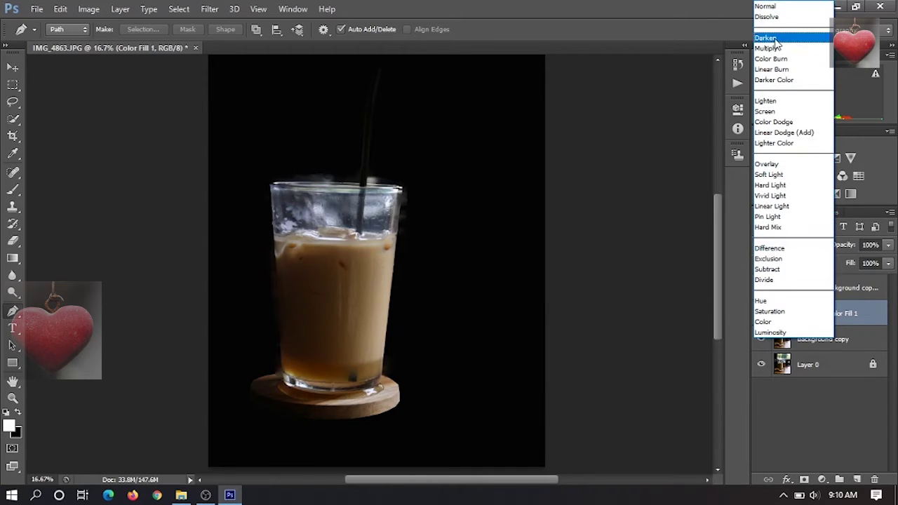
pyautogui.click(769, 173)
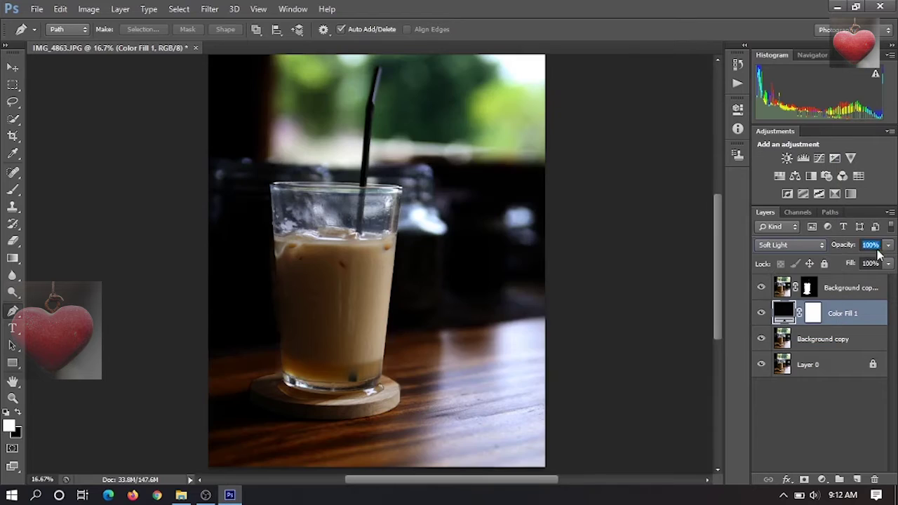
pyautogui.click(805, 249)
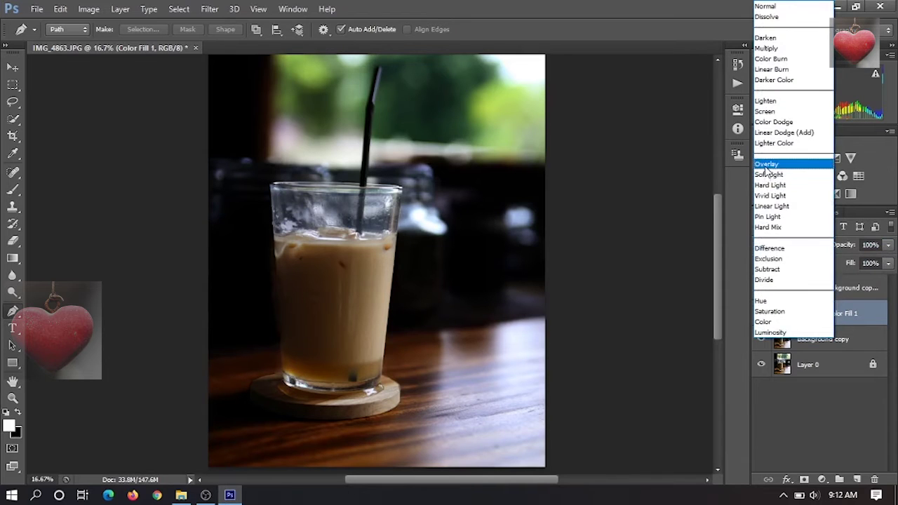
pyautogui.click(768, 169)
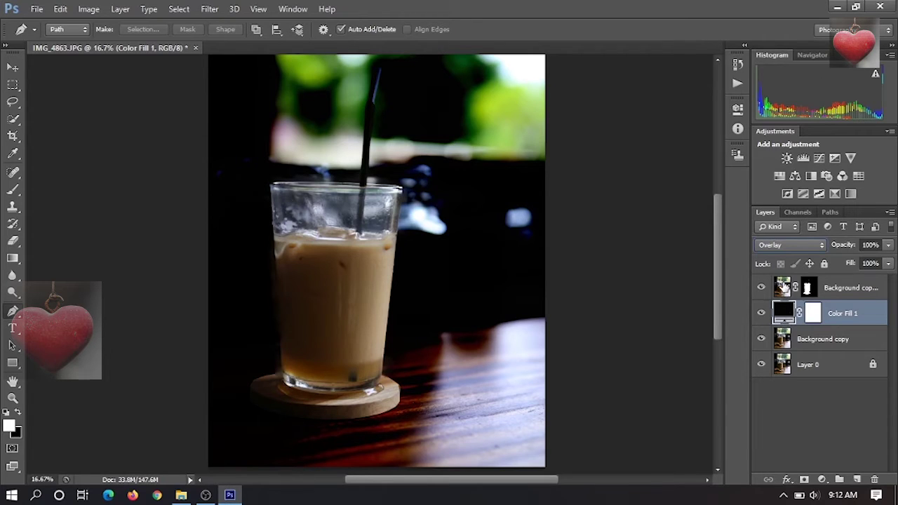
# - Add a Curves adjustment layer above the masked glass layer and move its black point to input 59, output 0
pyautogui.click(783, 287)
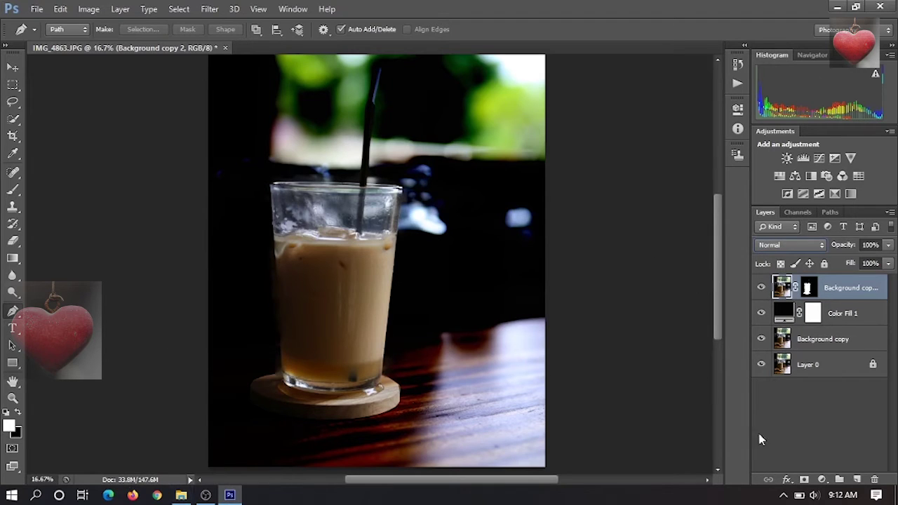
pyautogui.click(822, 480)
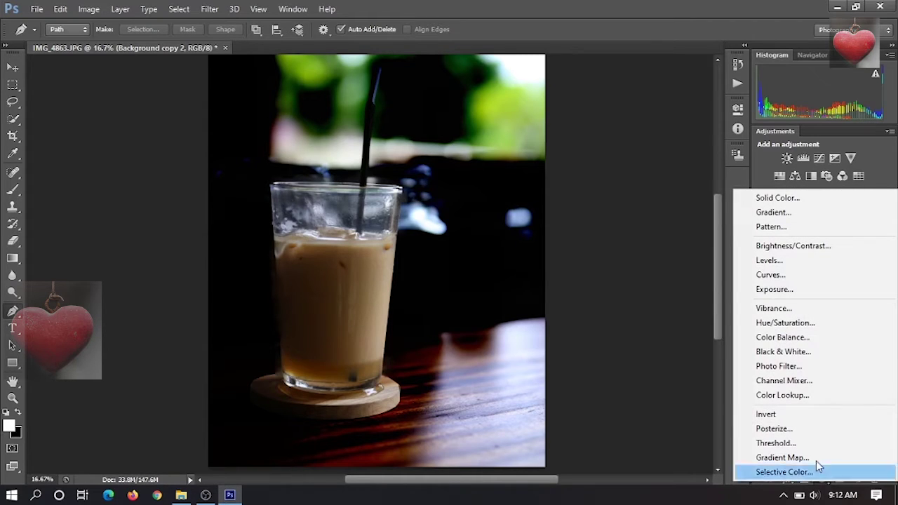
pyautogui.click(780, 275)
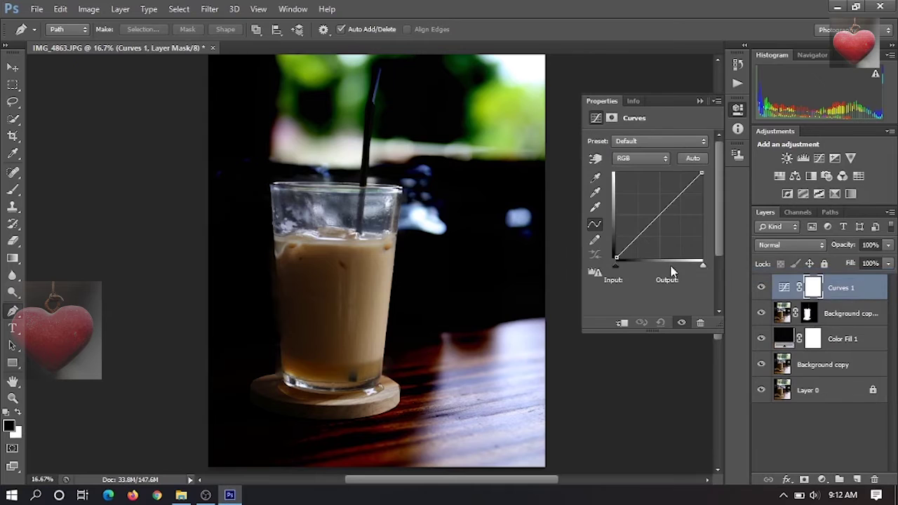
pyautogui.moveTo(617, 266); pyautogui.dragTo(635, 269)
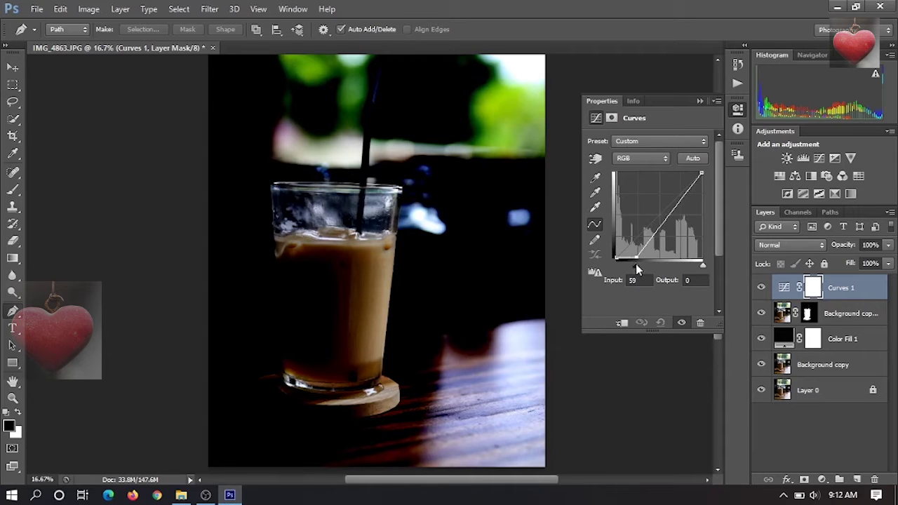
pyautogui.moveTo(635, 263); pyautogui.dragTo(635, 262)
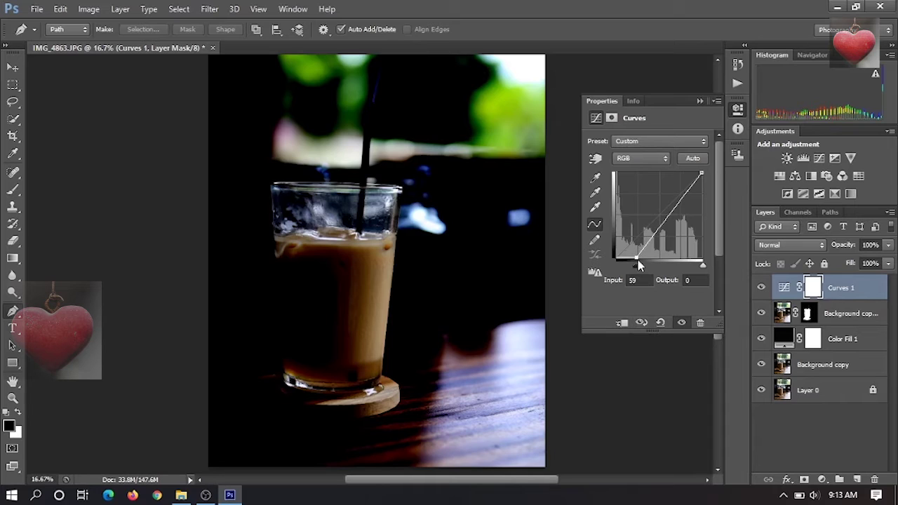
pyautogui.moveTo(637, 268); pyautogui.dragTo(638, 270)
# - Stamp all visible layers into a new merged layer above the Curves layer
pyautogui.click(841, 288)
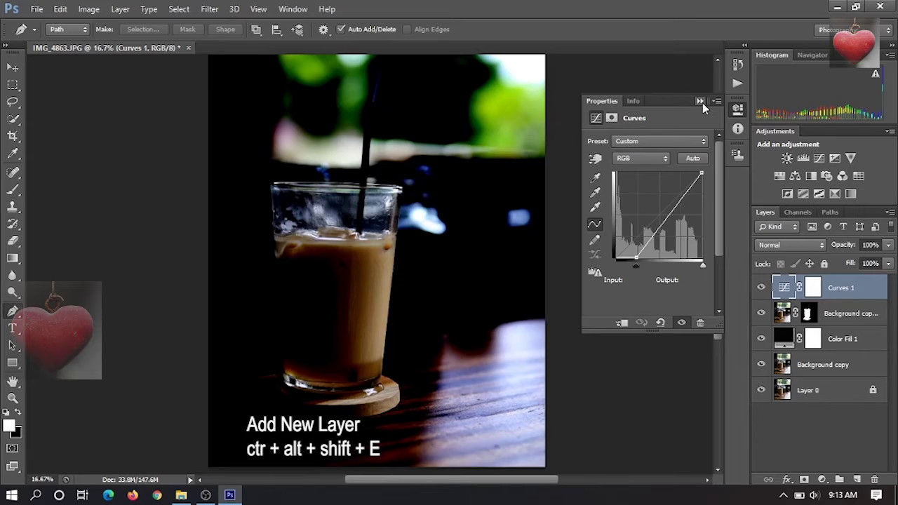
pyautogui.hotkey('ctrl', 'alt', 'shift', 'e')
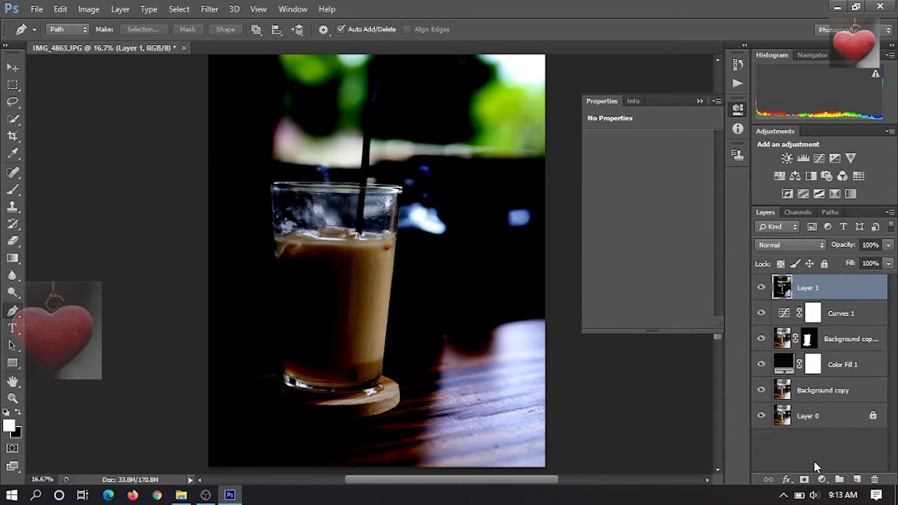
# - Add a Gradient Fill layer above the stamped layer, with Reverse enabled and the style set to Radial
pyautogui.click(822, 479)
pyautogui.click(805, 212)
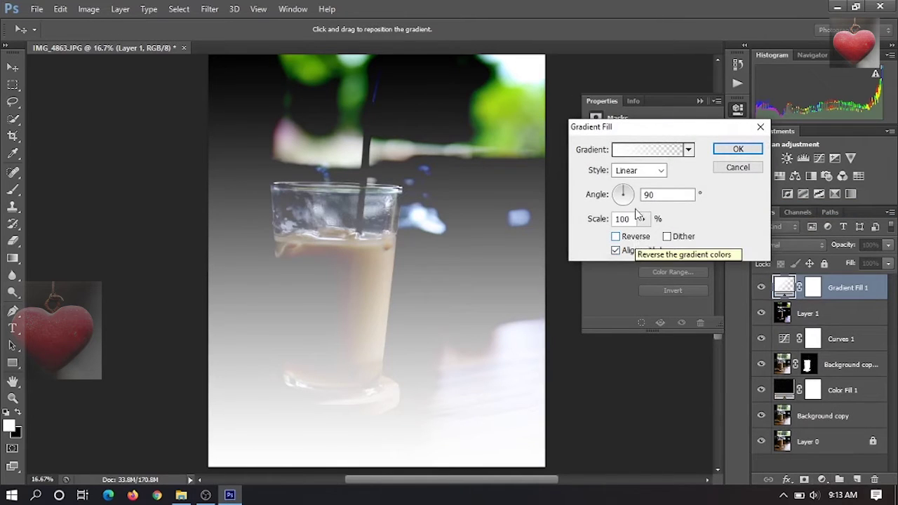
pyautogui.click(639, 238)
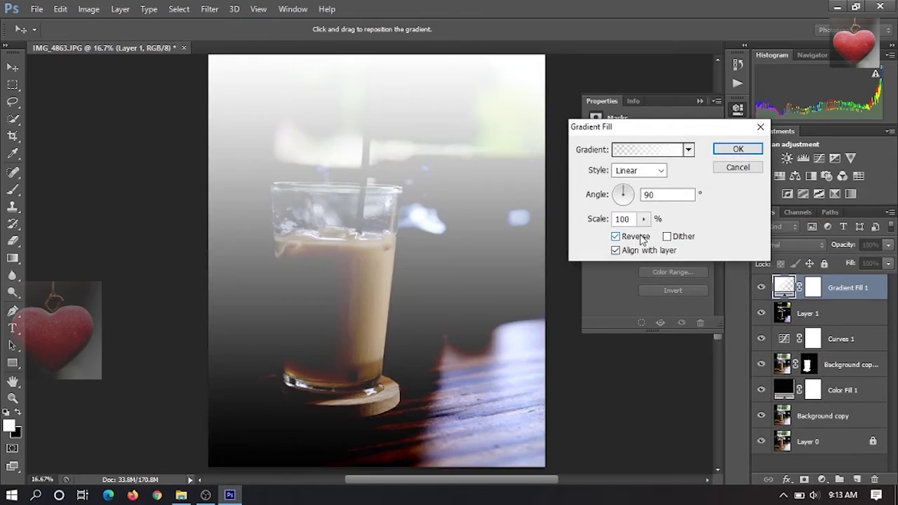
pyautogui.click(638, 170)
pyautogui.click(630, 192)
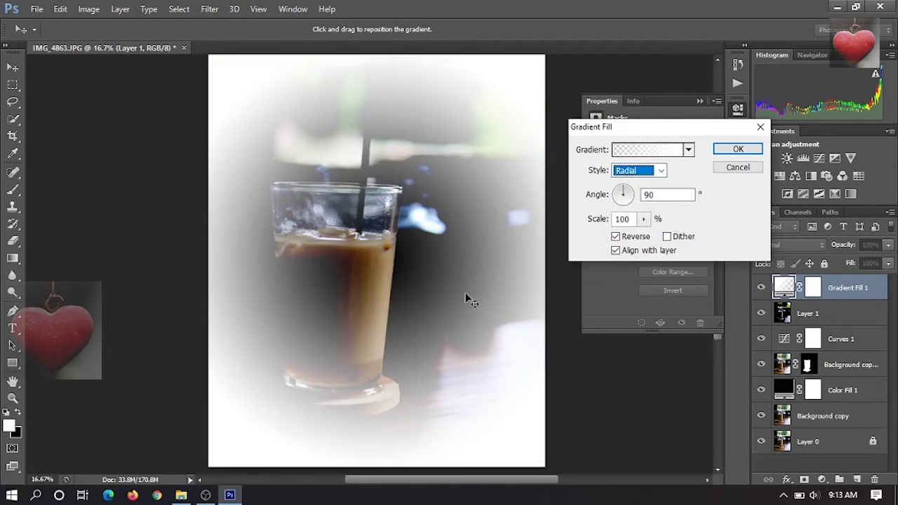
# - Set the gradient's scale to 200% and shift its centre to the dark area just right of the glass
pyautogui.moveTo(627, 220); pyautogui.dragTo(607, 223)
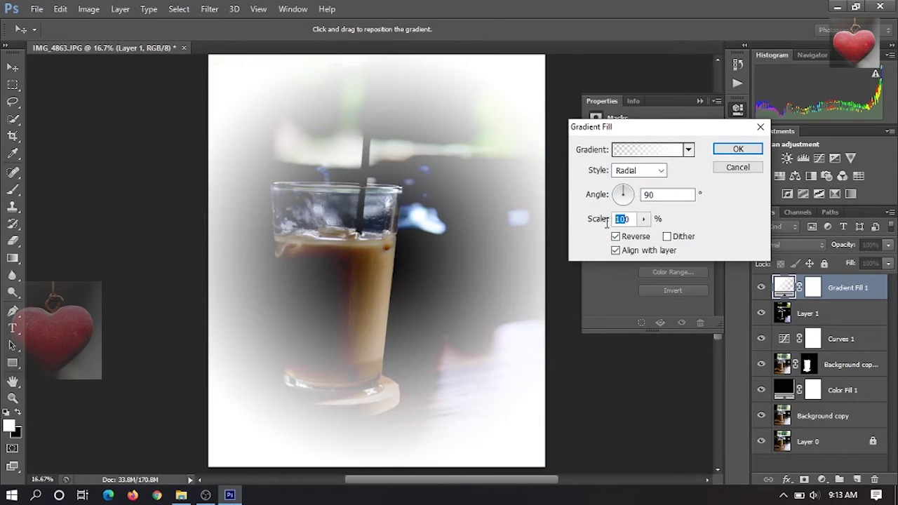
pyautogui.write('20')
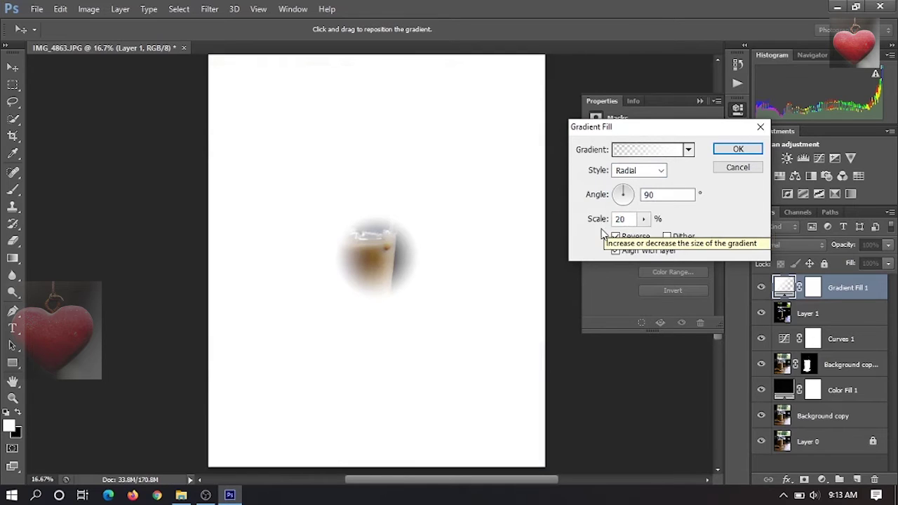
pyautogui.moveTo(405, 280)
pyautogui.mouseDown()
pyautogui.moveTo(403, 315)
pyautogui.moveTo(408, 290)
pyautogui.mouseUp()
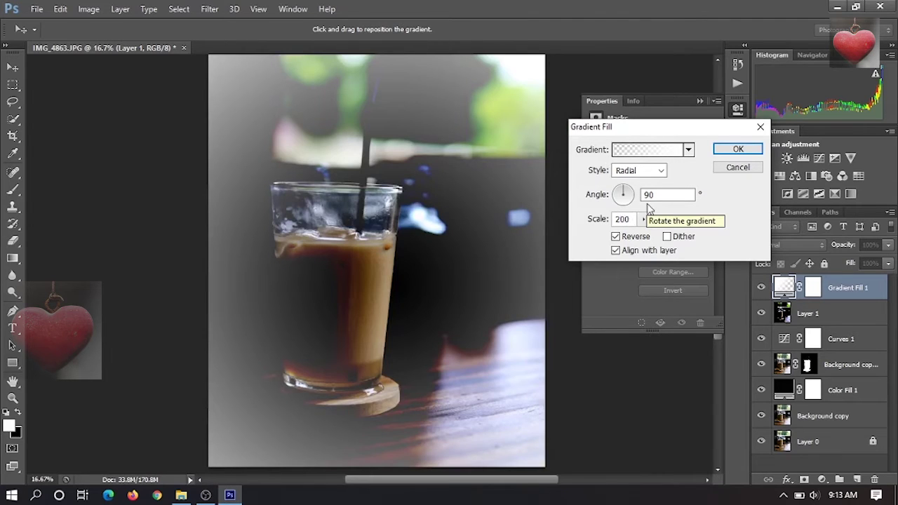
# - Set the gradient's angle to 45° and its scale to 170%
pyautogui.doubleClick(649, 195)
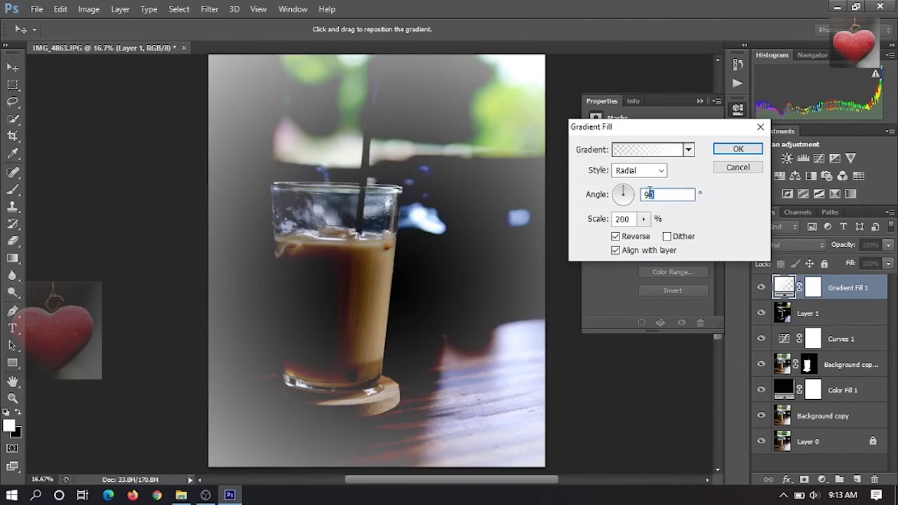
pyautogui.write('45')
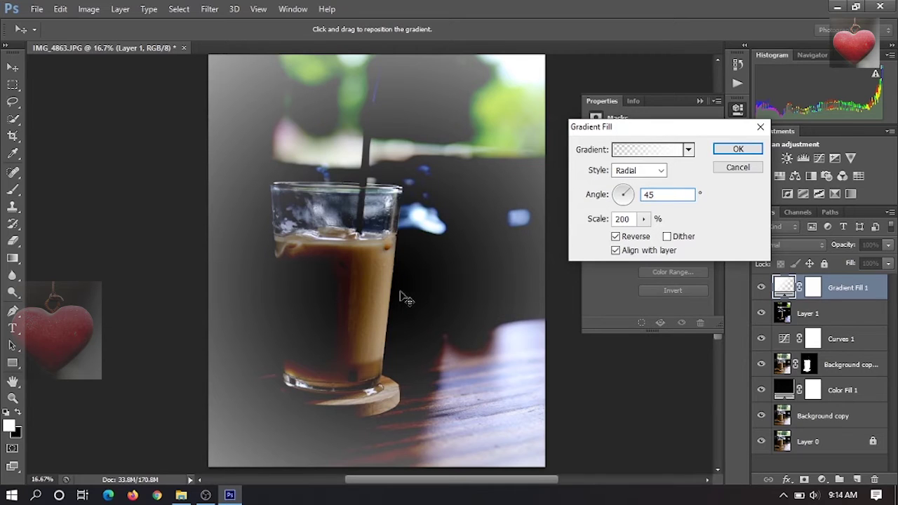
pyautogui.doubleClick(615, 218)
pyautogui.write('170')
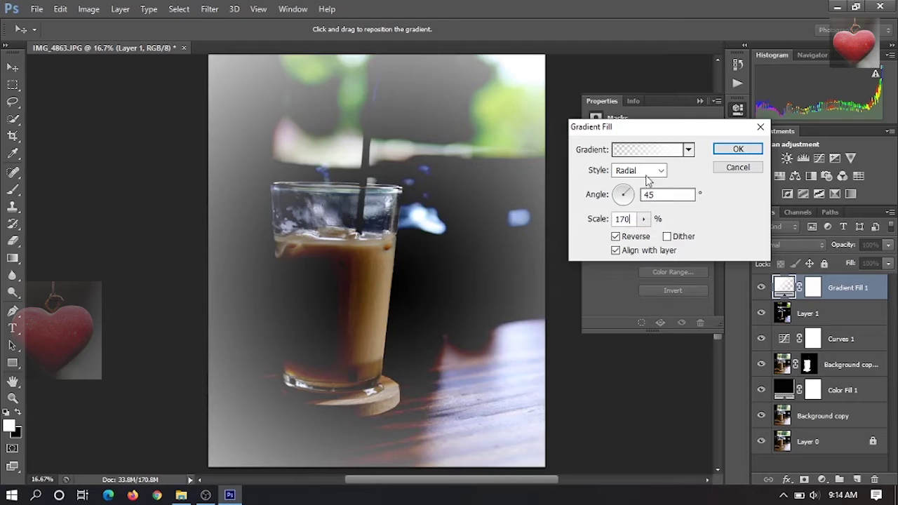
# - Apply the Neutral Density preset to the gradient and confirm the gradient fill
pyautogui.click(657, 150)
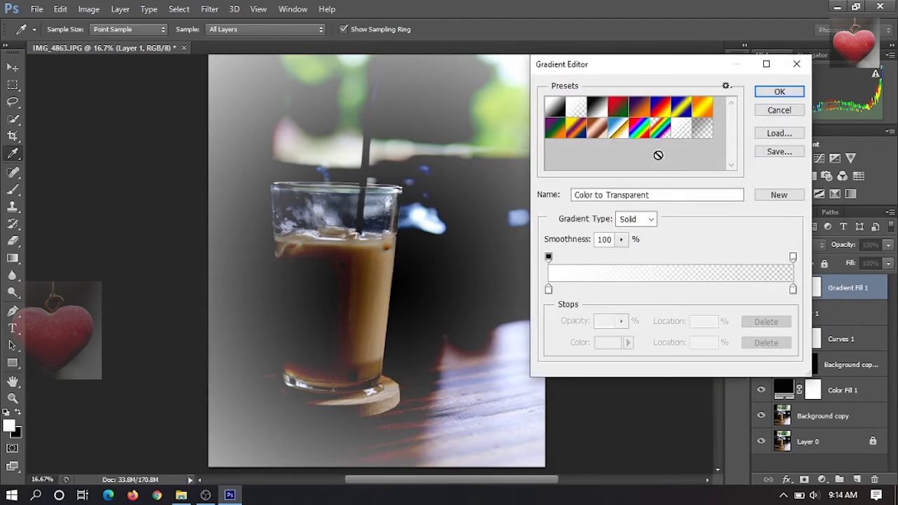
pyautogui.click(698, 133)
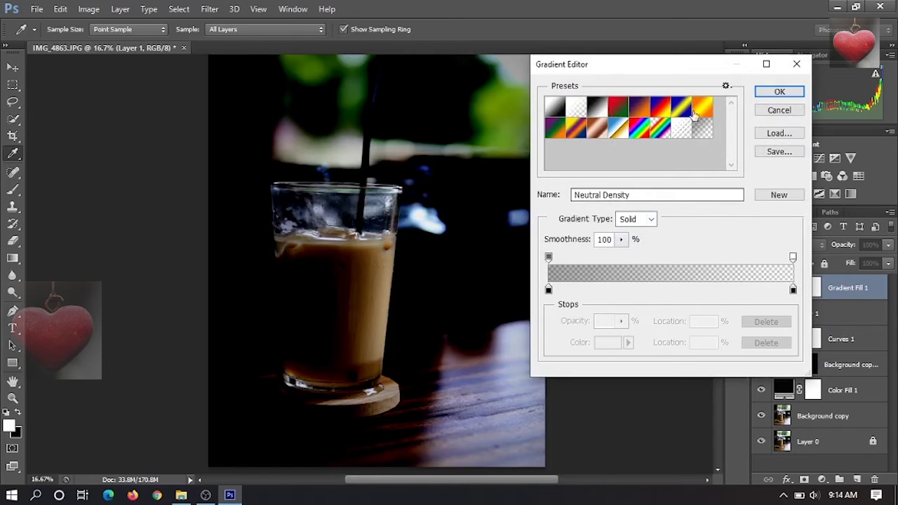
pyautogui.click(779, 94)
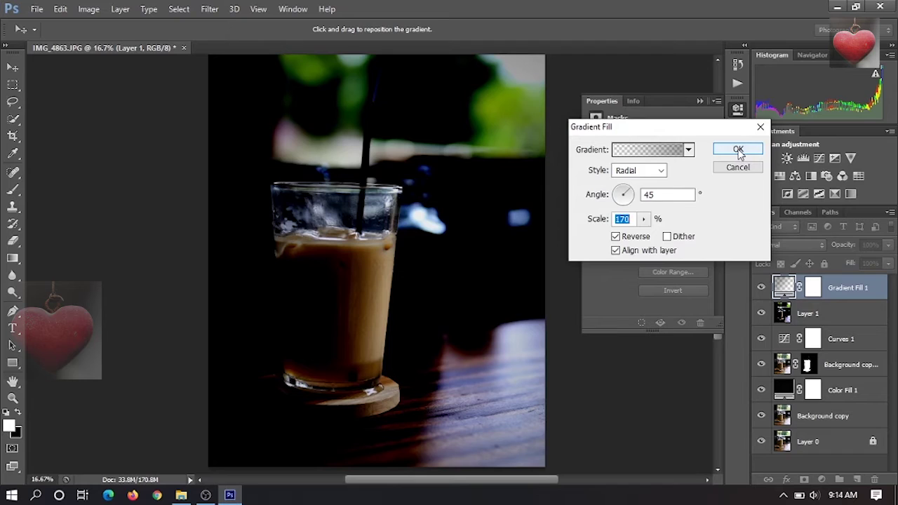
pyautogui.click(738, 150)
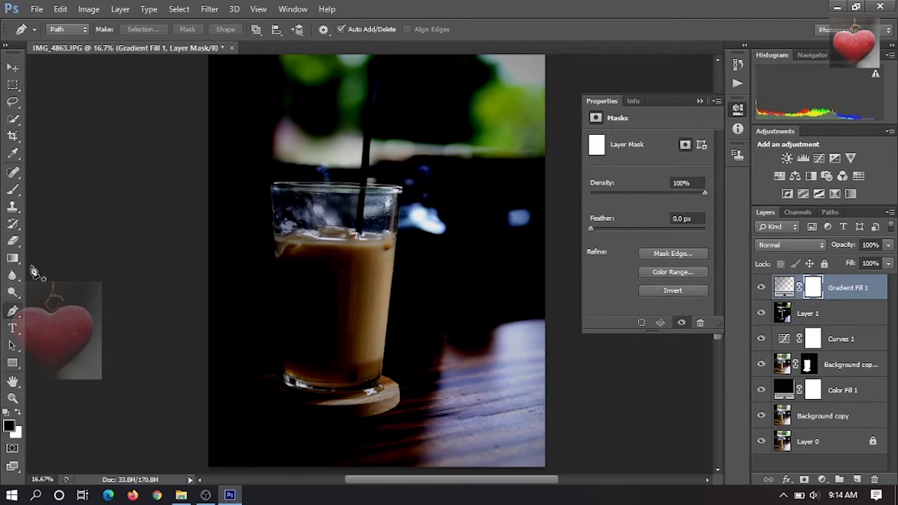
# - Paint black with a 2680 px soft brush on the gradient fill's mask over the area right of the glass
pyautogui.click(14, 190)
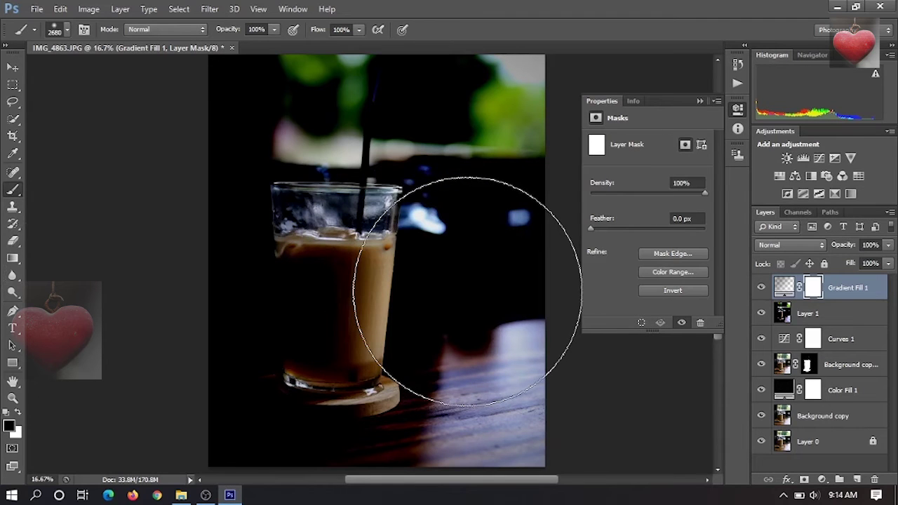
pyautogui.click(465, 293)
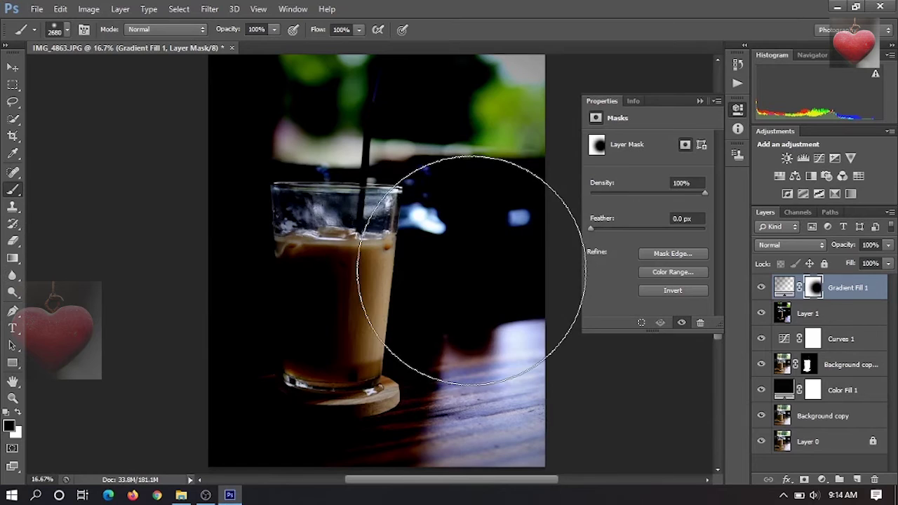
pyautogui.click(457, 263)
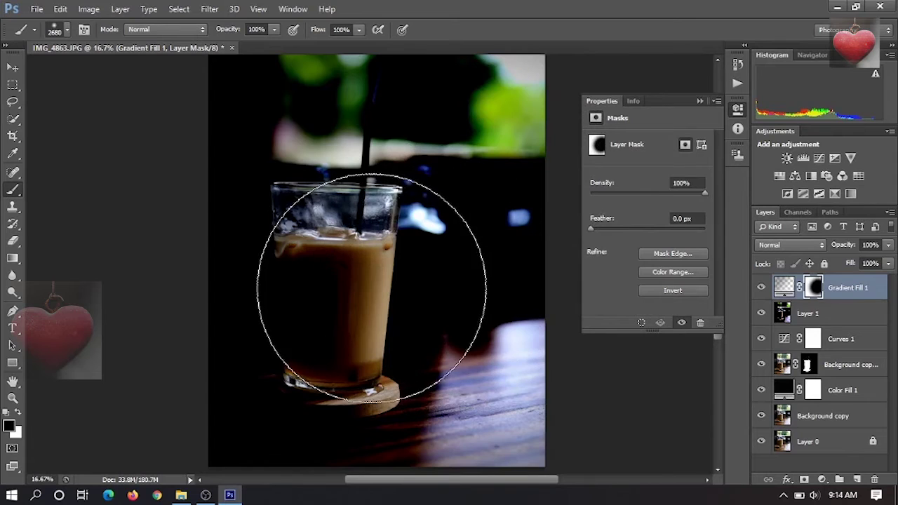
# - Try a 197 px brush, settle on 463 px and finish touching up the gradient fill's mask
pyautogui.click(66, 30)
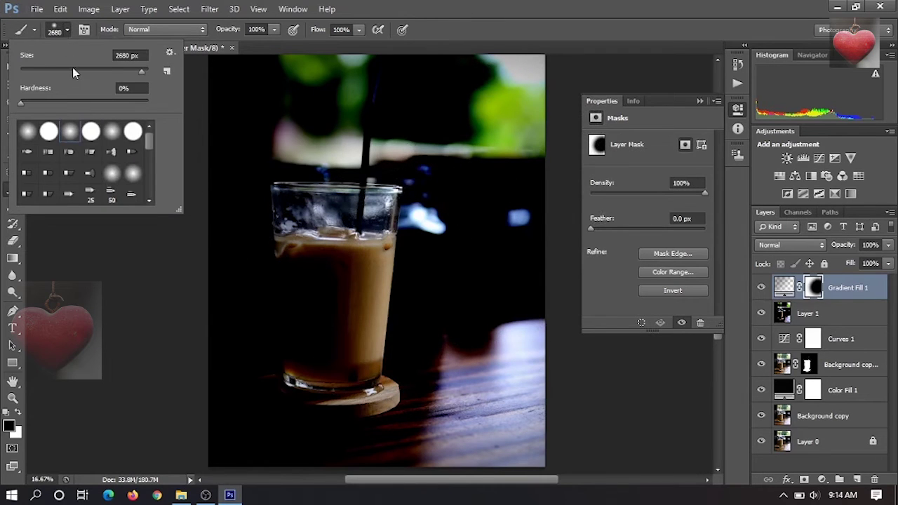
pyautogui.click(116, 71)
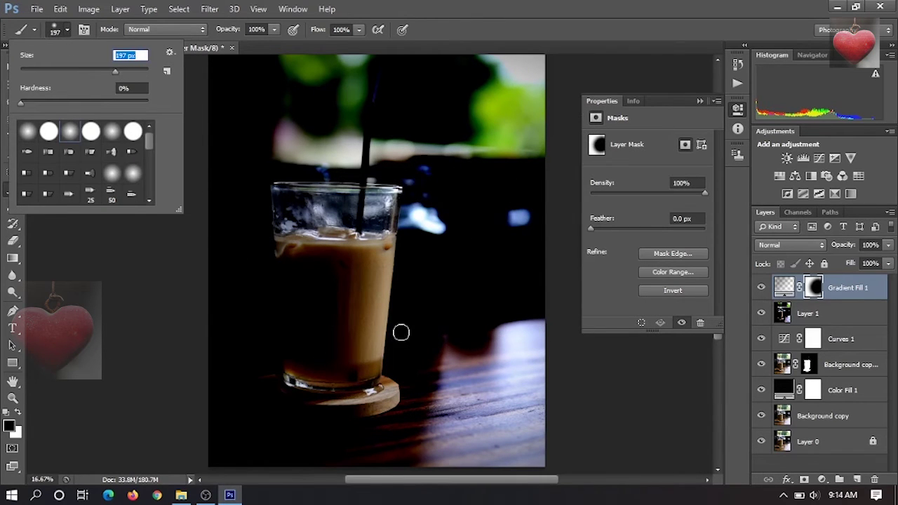
pyautogui.press('Return')
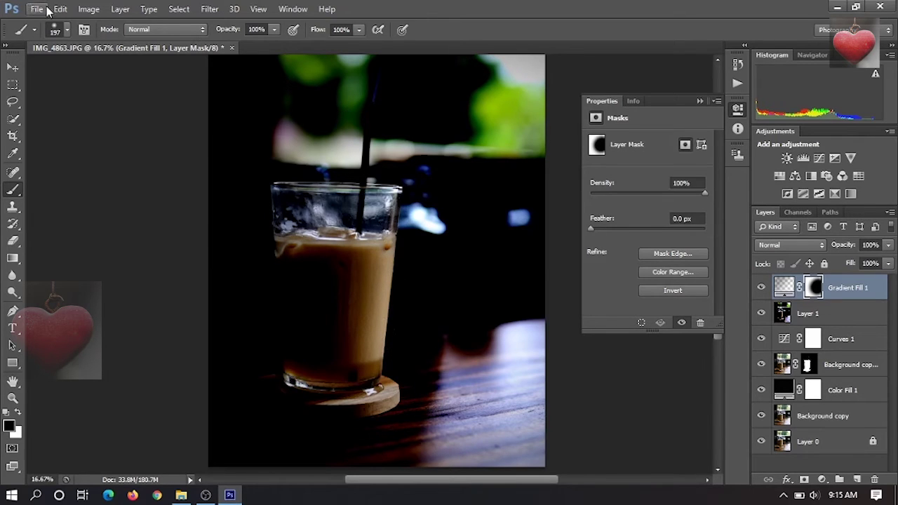
pyautogui.click(66, 30)
pyautogui.moveTo(129, 72); pyautogui.dragTo(133, 71)
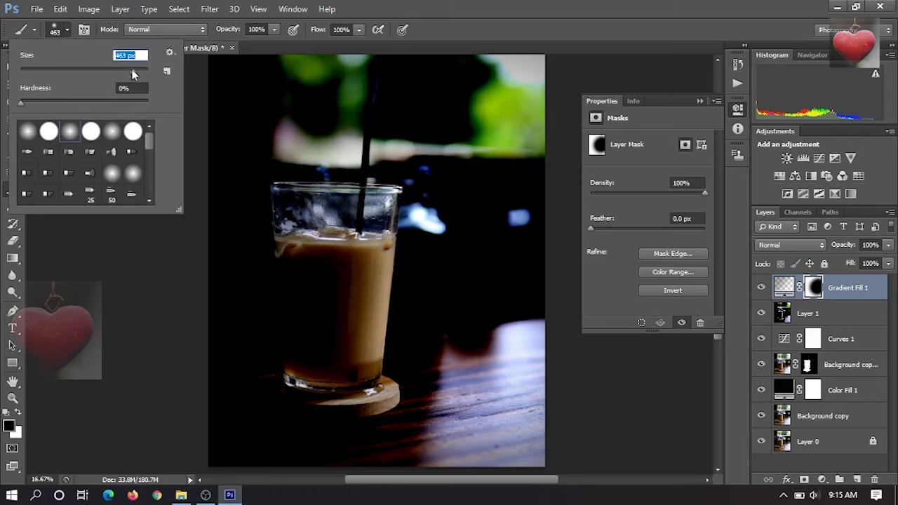
pyautogui.press('Return')
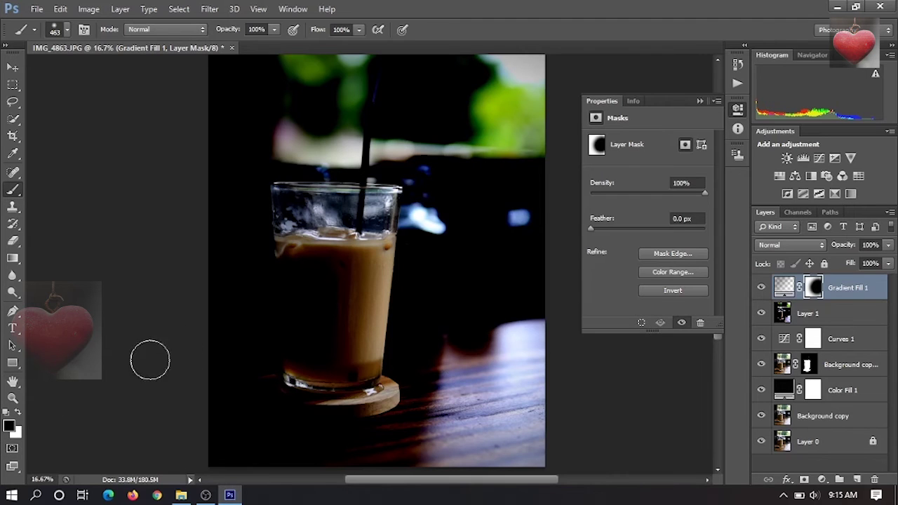
pyautogui.click(13, 68)
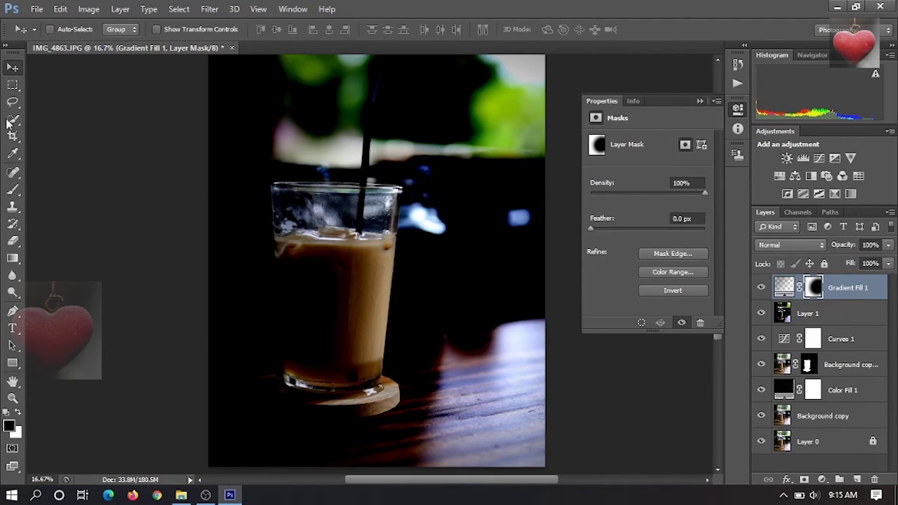
pyautogui.click(700, 101)
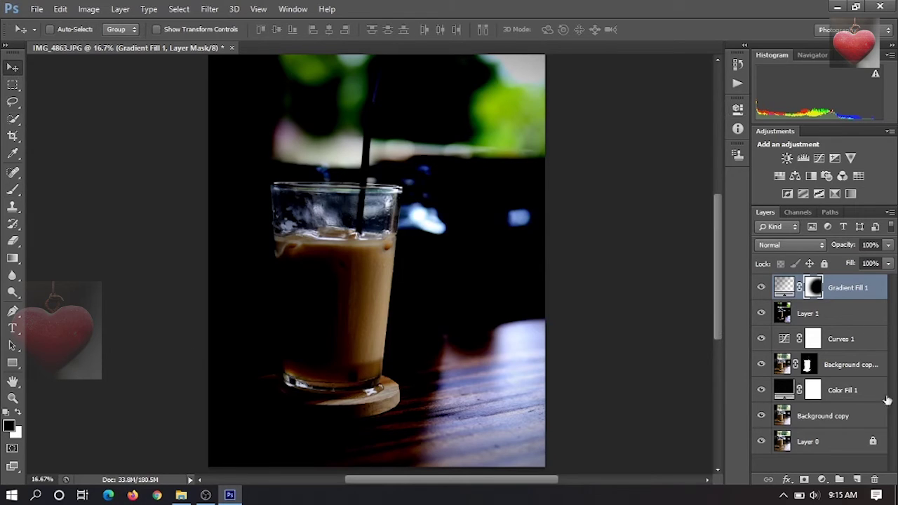
# - Add a Brightness/Contrast adjustment layer above the gradient fill with brightness 28 and contrast -1
pyautogui.click(822, 479)
pyautogui.click(752, 243)
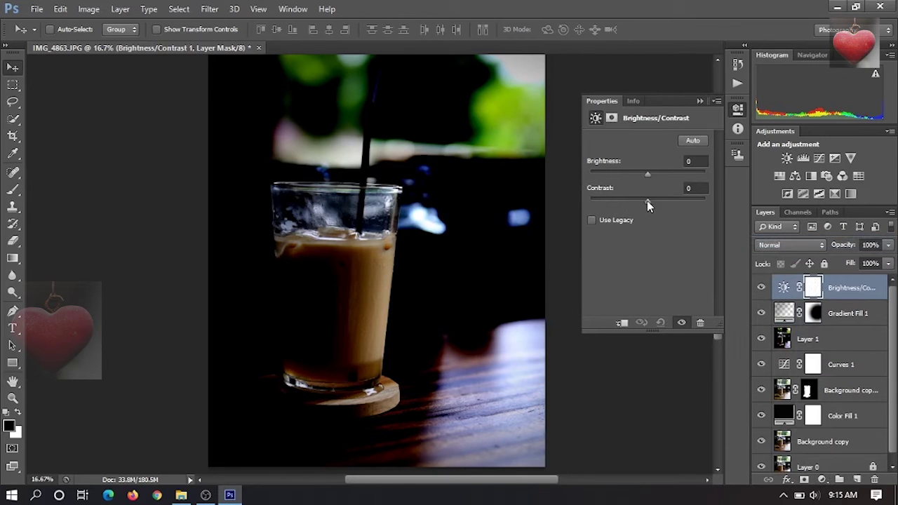
pyautogui.moveTo(650, 200); pyautogui.dragTo(652, 176)
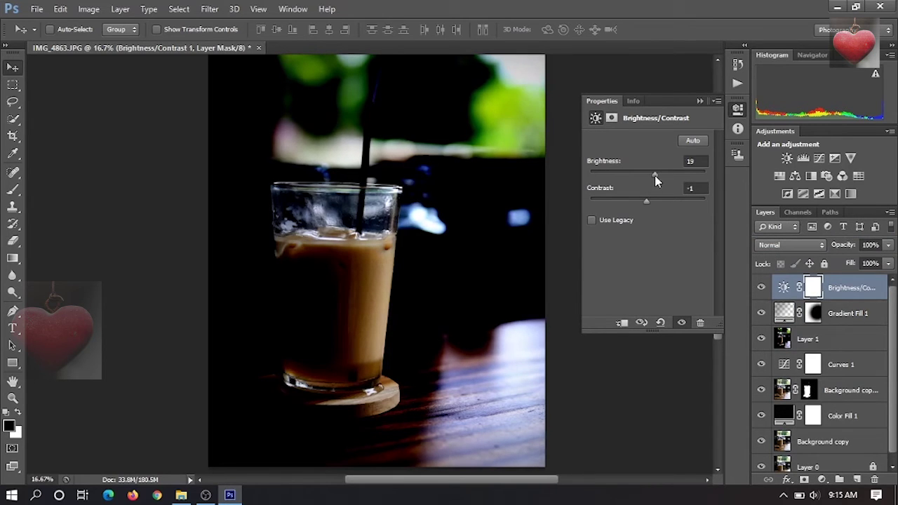
pyautogui.moveTo(654, 176)
pyautogui.mouseDown()
pyautogui.moveTo(740, 177)
pyautogui.moveTo(660, 167)
pyautogui.mouseUp()
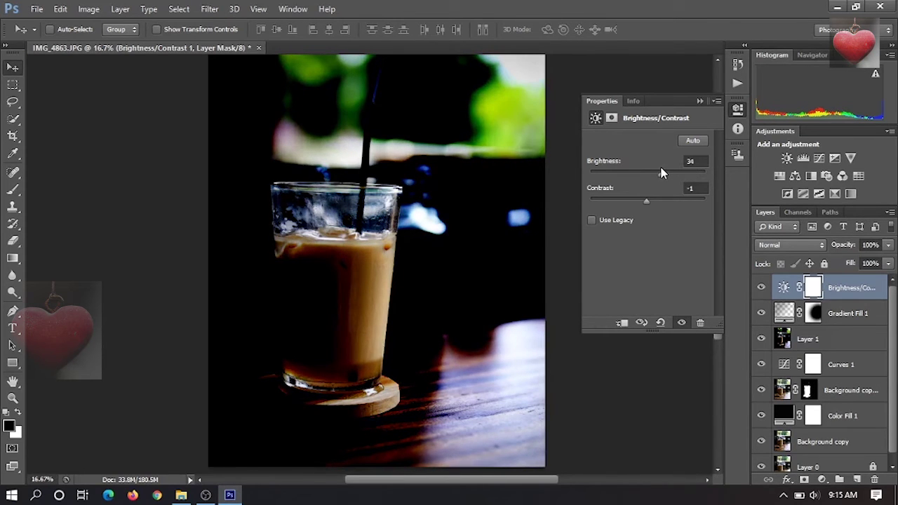
# - Add a Curves adjustment layer above the Brightness/Contrast layer and move its white point to input 219, output 255
pyautogui.click(822, 480)
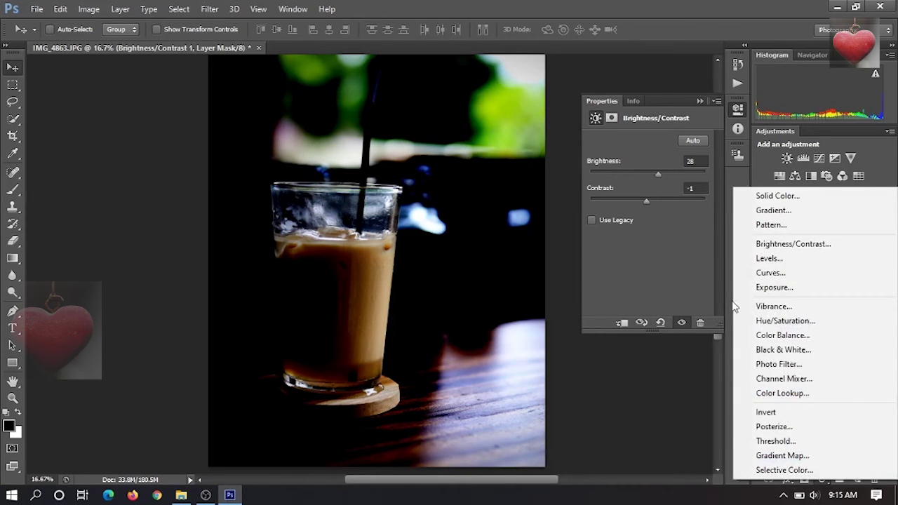
pyautogui.click(770, 273)
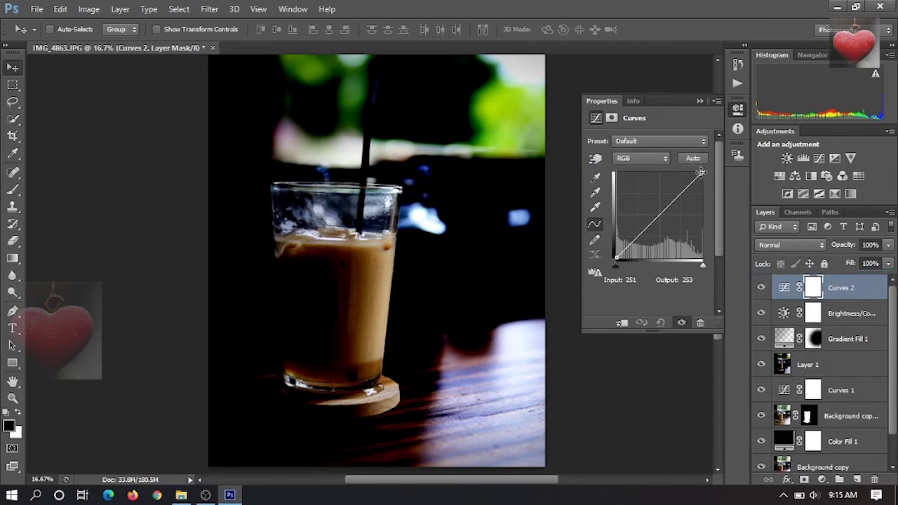
pyautogui.moveTo(702, 266)
pyautogui.mouseDown()
pyautogui.moveTo(677, 267)
pyautogui.moveTo(693, 259)
pyautogui.mouseUp()
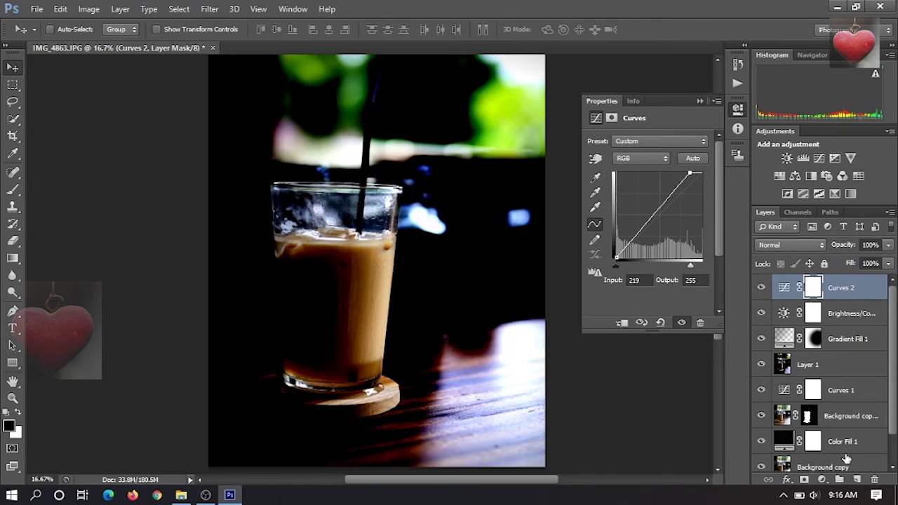
# - Add a Vibrance adjustment layer above the new curves with vibrance +20 and saturation -5
pyautogui.click(821, 479)
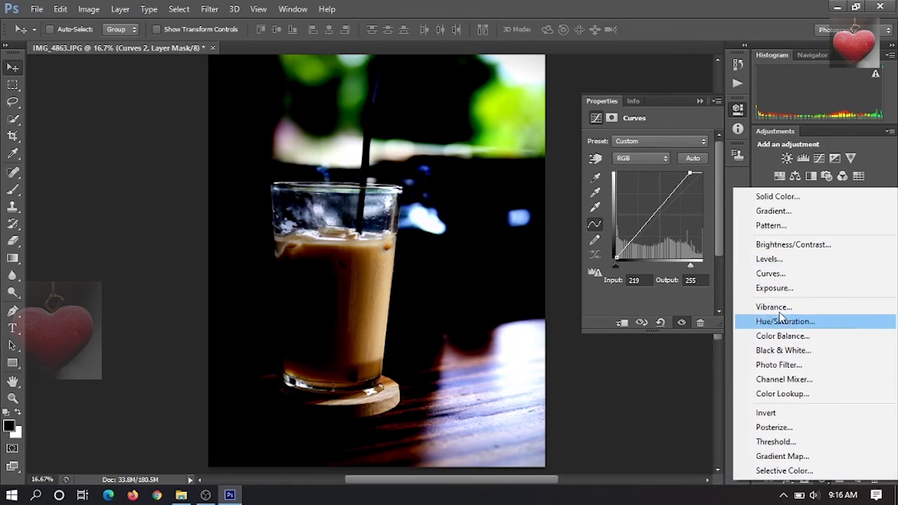
pyautogui.click(773, 306)
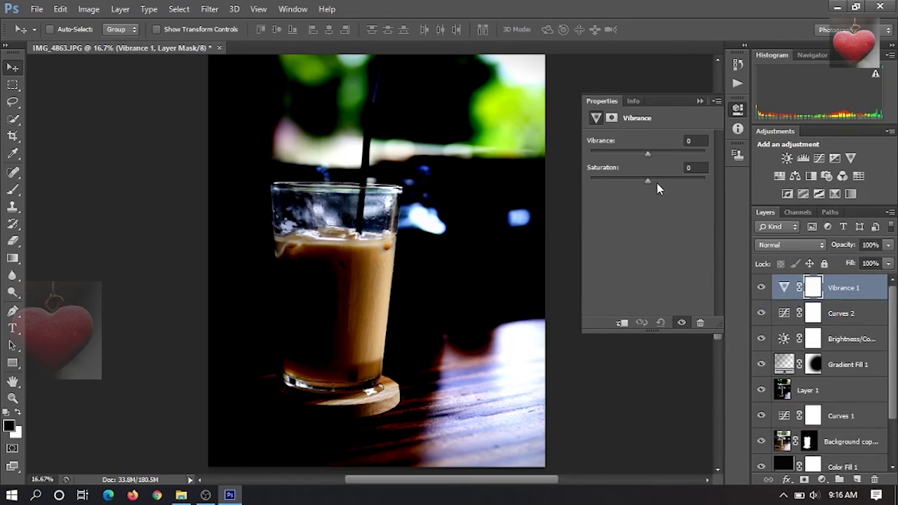
pyautogui.moveTo(646, 152); pyautogui.dragTo(659, 153)
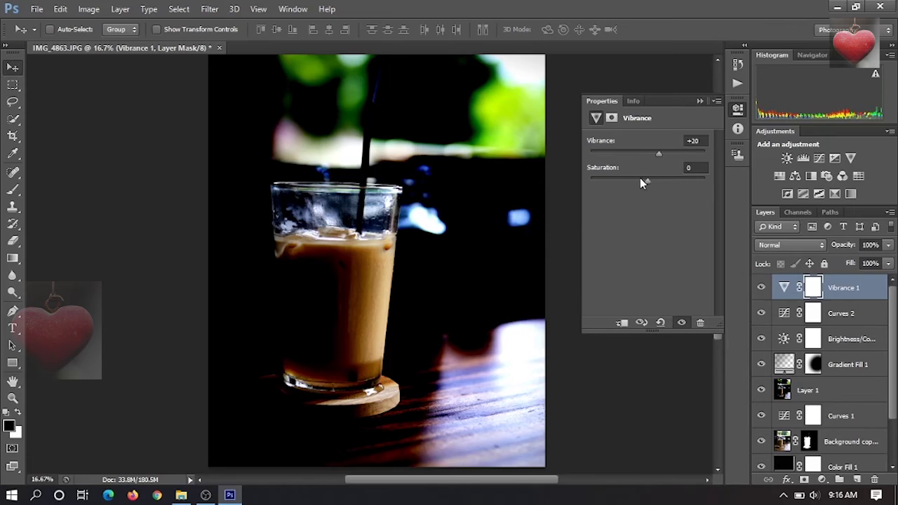
pyautogui.moveTo(644, 181); pyautogui.dragTo(645, 186)
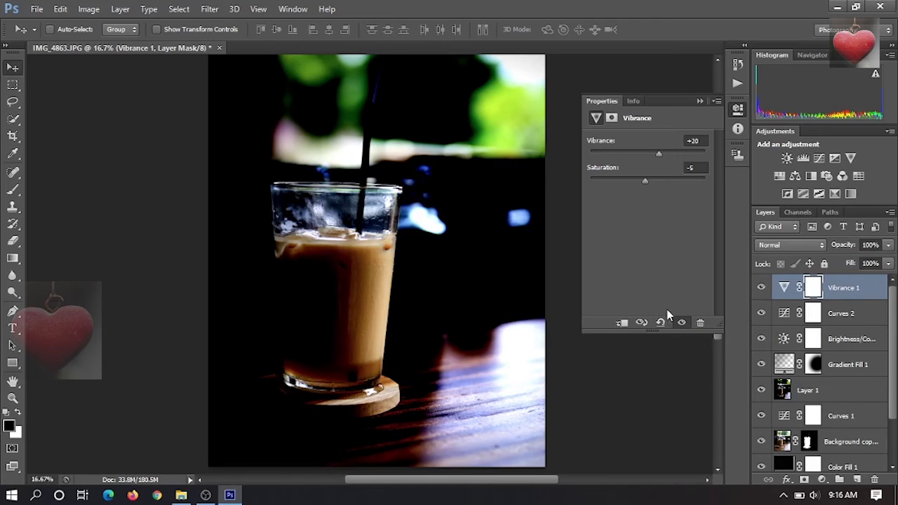
# - Add a Color Lookup adjustment layer above the Vibrance layer using the DropBlues.3DL 3D LUT
pyautogui.click(822, 481)
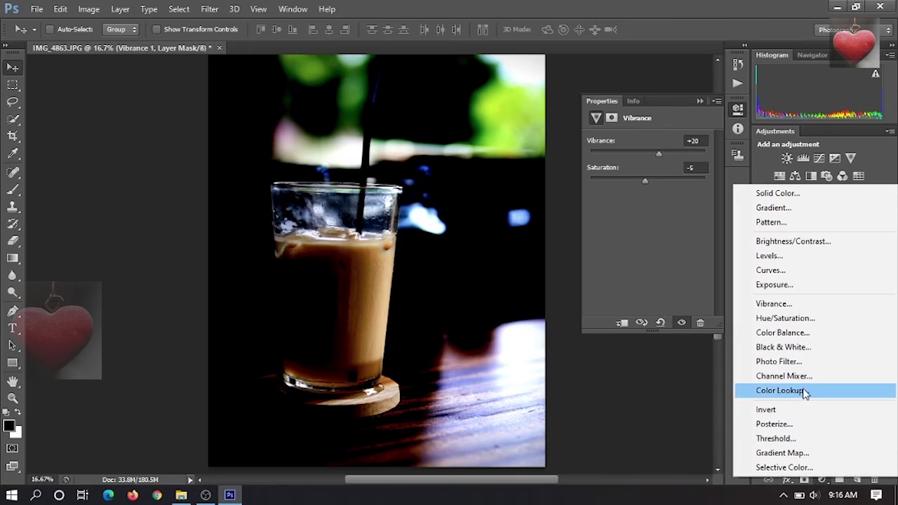
pyautogui.click(803, 392)
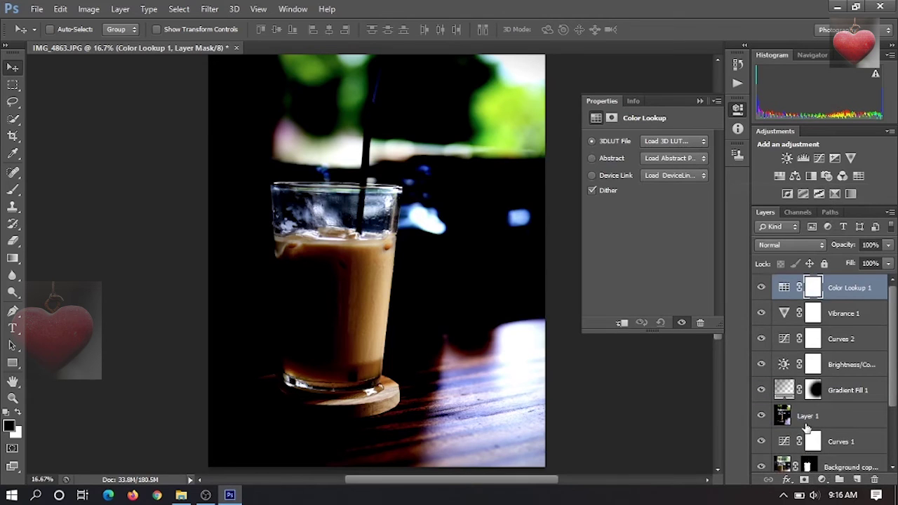
pyautogui.click(693, 143)
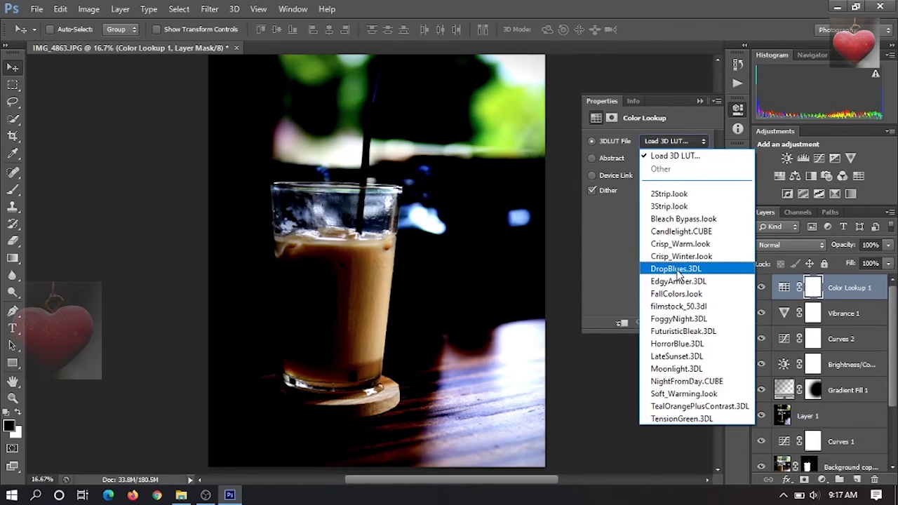
pyautogui.click(676, 270)
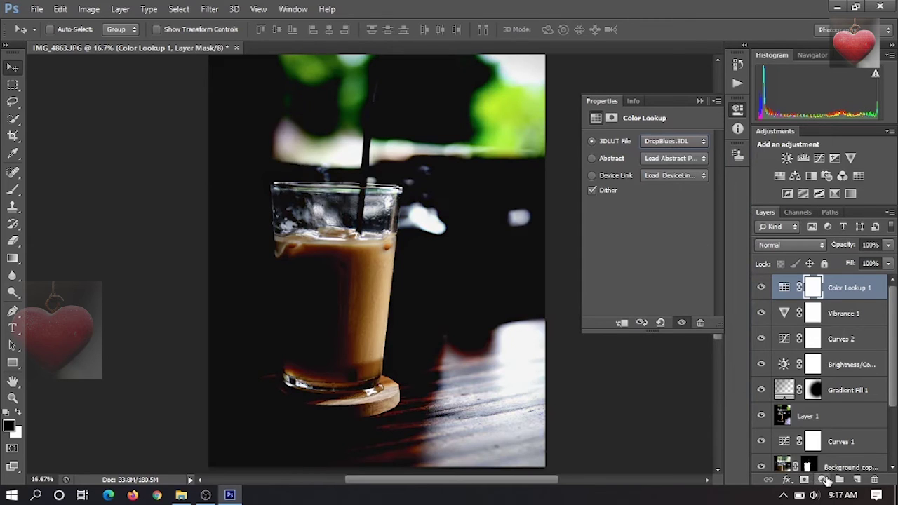
# - Add a second Color Lookup adjustment layer, try the Crisp_Winter.look 3D LUT and settle on Crisp_Warm.look
pyautogui.click(824, 479)
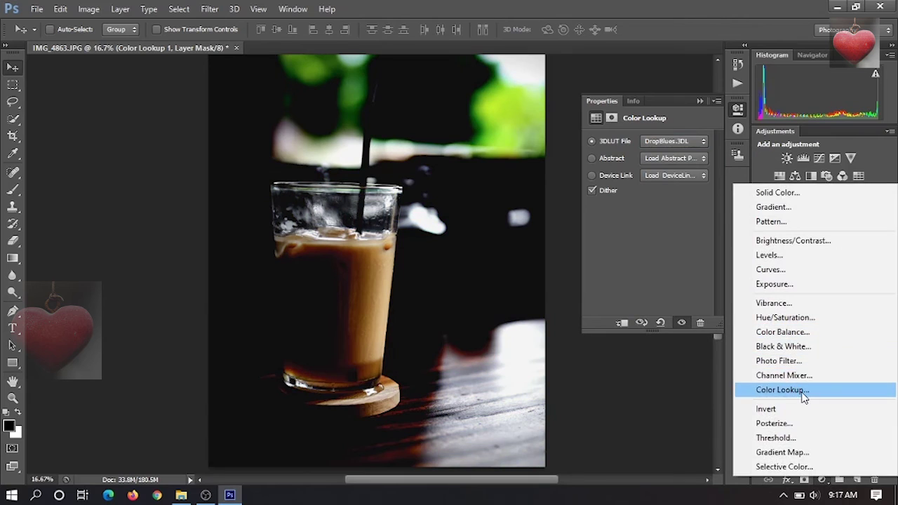
pyautogui.click(804, 390)
pyautogui.click(655, 142)
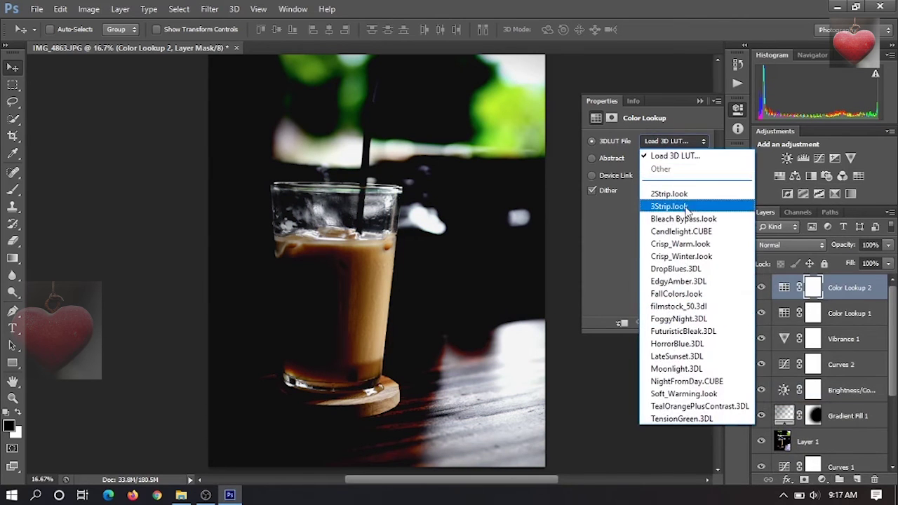
pyautogui.click(688, 257)
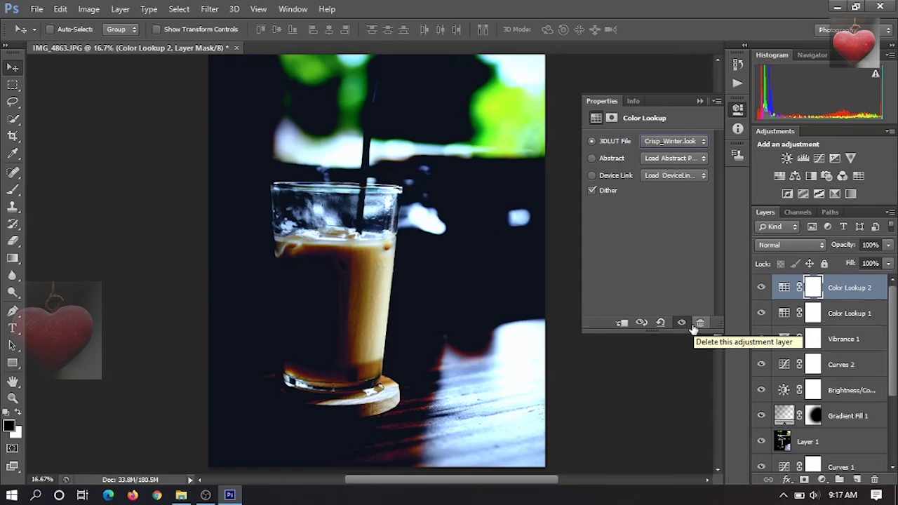
pyautogui.click(690, 143)
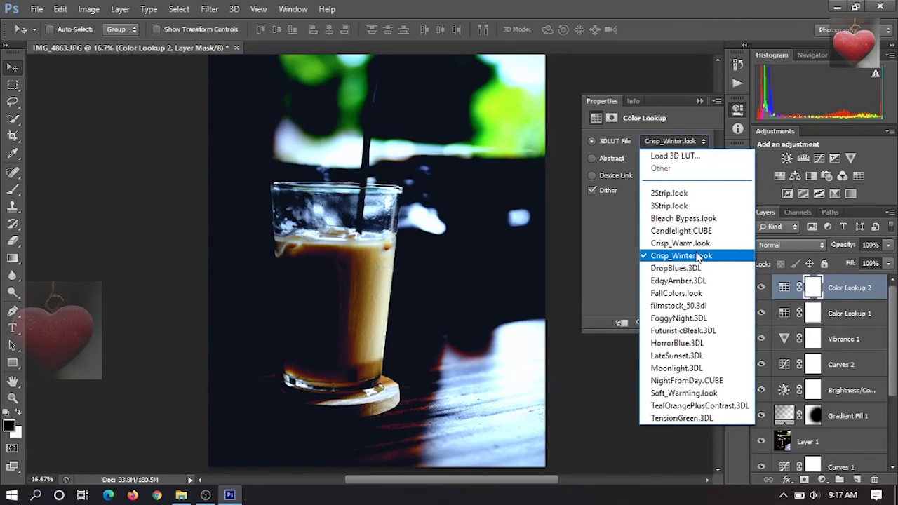
pyautogui.click(680, 243)
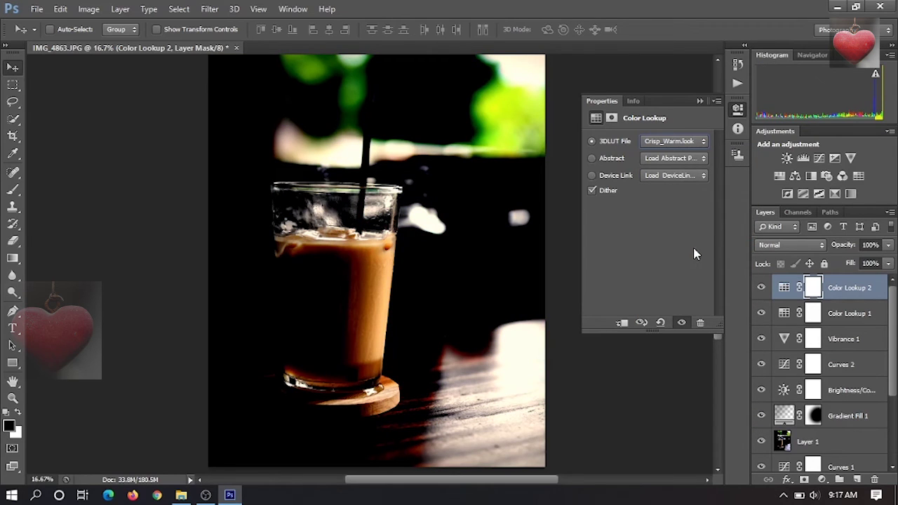
# - Set the Crisp_Warm Color Lookup layer's blend mode to Soft Light and its opacity to 71%
pyautogui.click(812, 247)
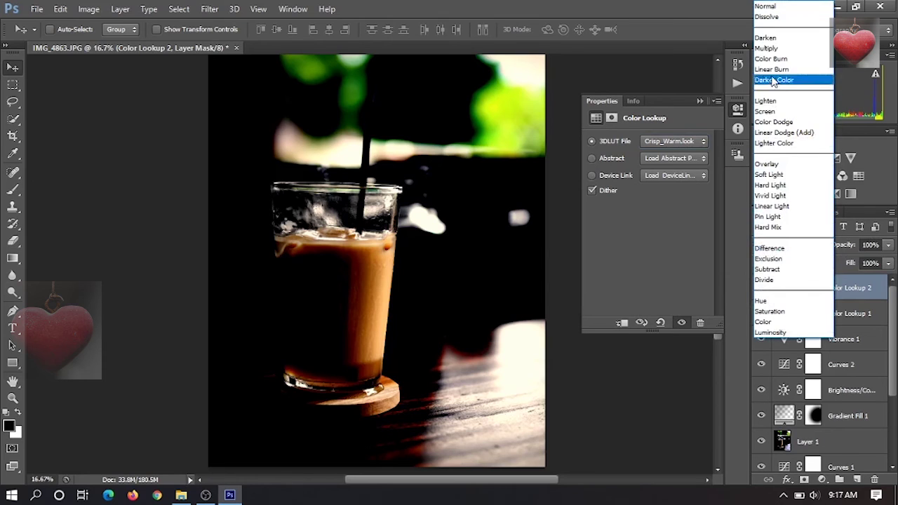
pyautogui.click(768, 174)
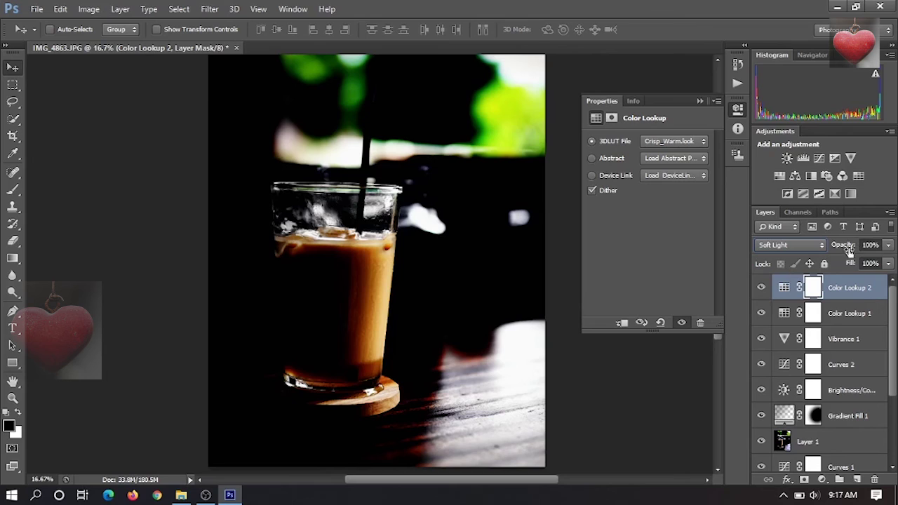
pyautogui.moveTo(848, 247)
pyautogui.mouseDown()
pyautogui.moveTo(832, 247)
pyautogui.moveTo(839, 251)
pyautogui.mouseUp()
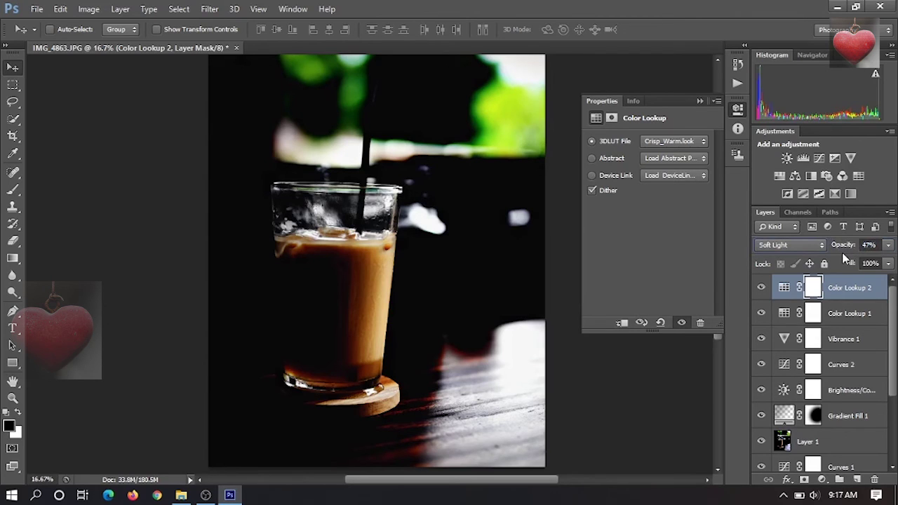
pyautogui.moveTo(848, 247)
pyautogui.mouseDown()
pyautogui.moveTo(822, 250)
pyautogui.moveTo(850, 252)
pyautogui.mouseUp()
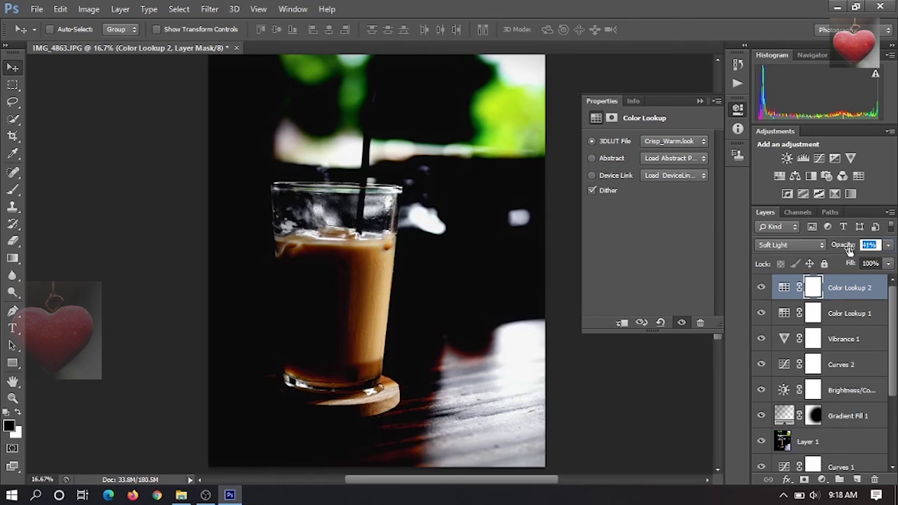
pyautogui.moveTo(848, 249)
pyautogui.mouseDown()
pyautogui.moveTo(855, 252)
pyautogui.moveTo(847, 251)
pyautogui.mouseUp()
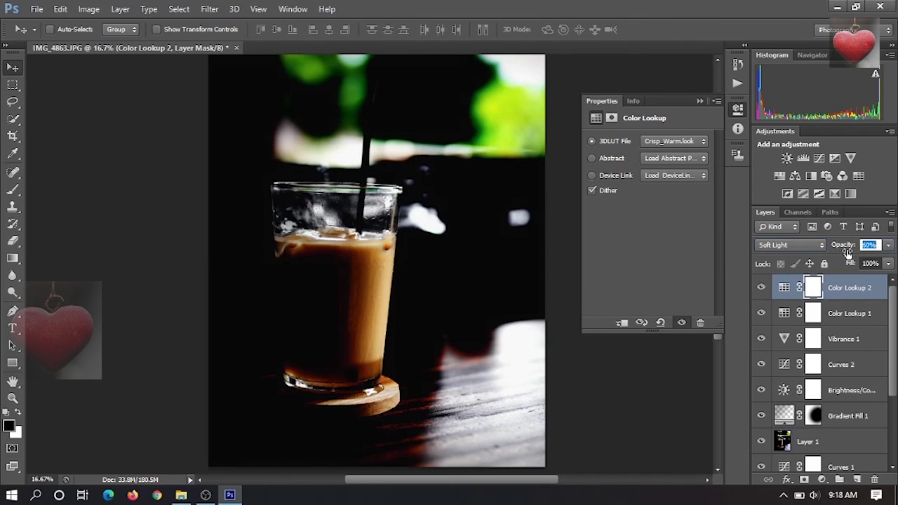
pyautogui.moveTo(847, 253); pyautogui.dragTo(849, 246)
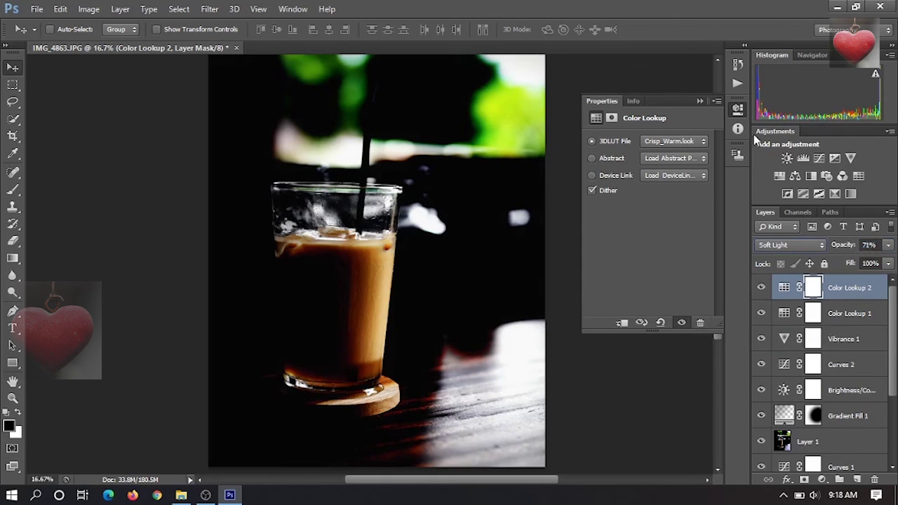
# - Collapse the adjustment properties and group all layers from the top Color Lookup down to the black color fill
pyautogui.click(699, 101)
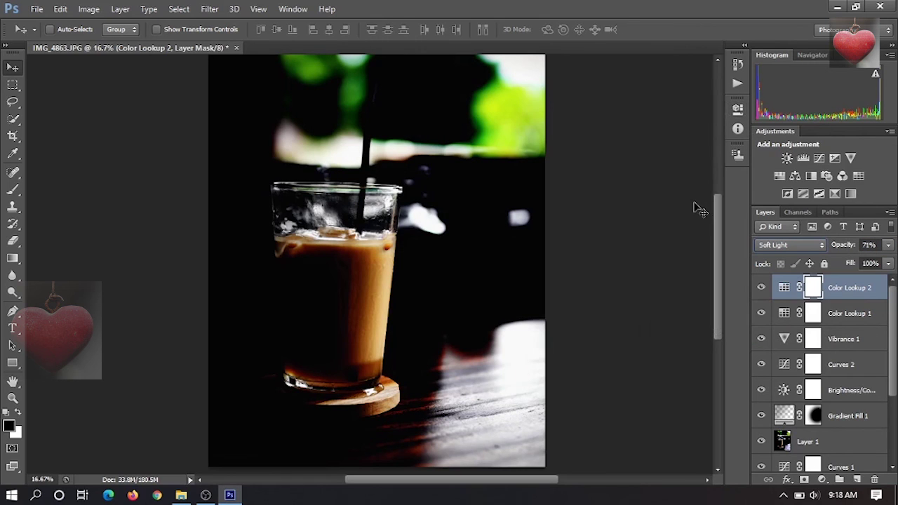
pyautogui.scroll(1, 705, 237)
pyautogui.scroll(-2, 820, 372)
pyautogui.scroll(-1, 876, 449)
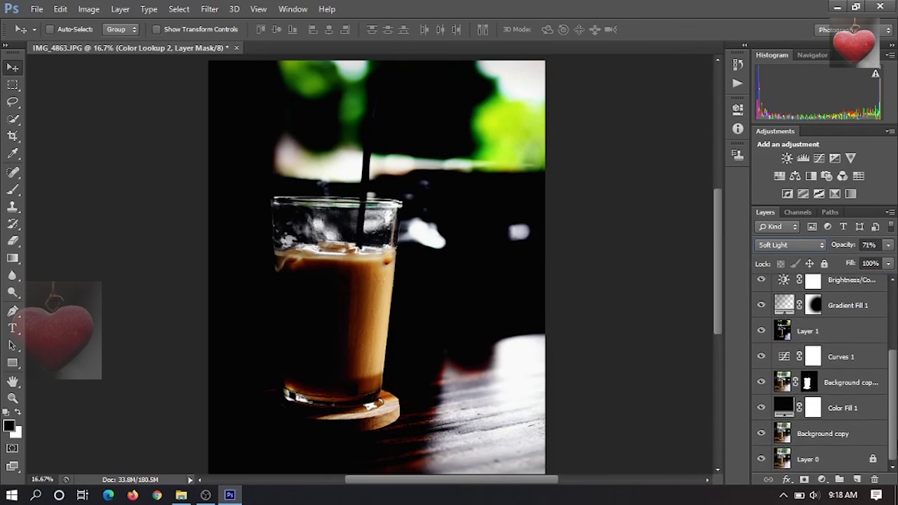
pyautogui.keyDown('shift'); pyautogui.click(847, 407); pyautogui.keyUp('shift')
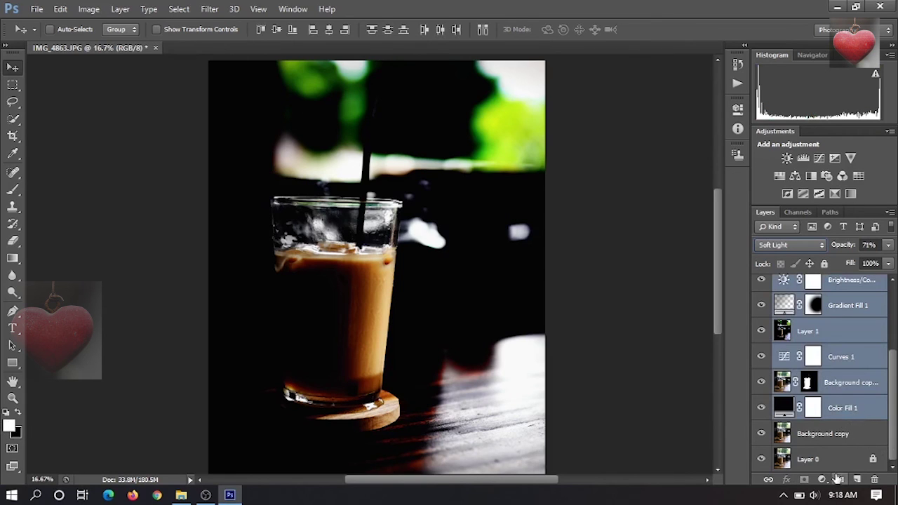
pyautogui.click(839, 479)
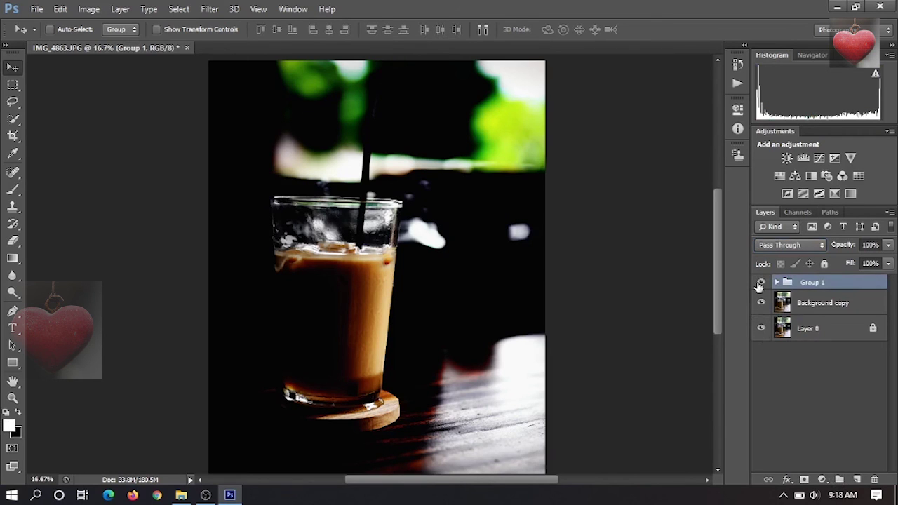
# - Compare the photo before and after the edit by hiding and showing the layer group, leaving the group visible
pyautogui.click(760, 283)
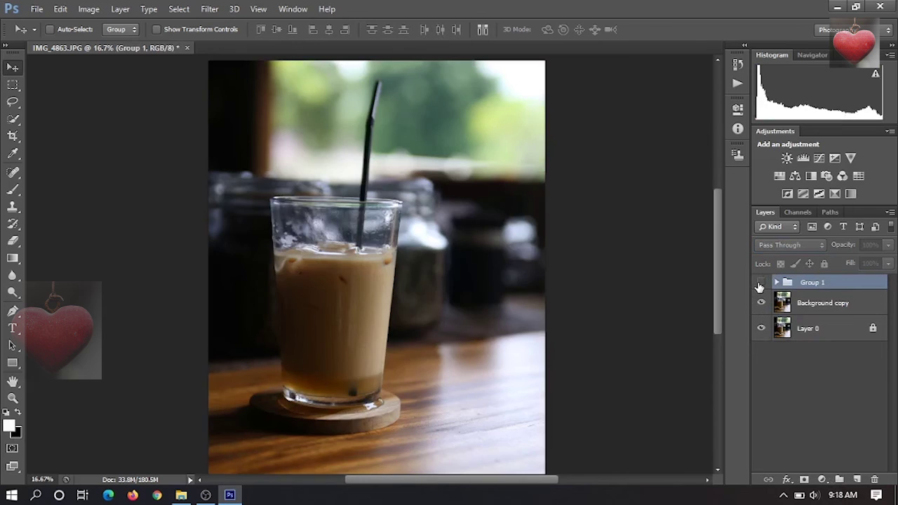
pyautogui.click(761, 282)
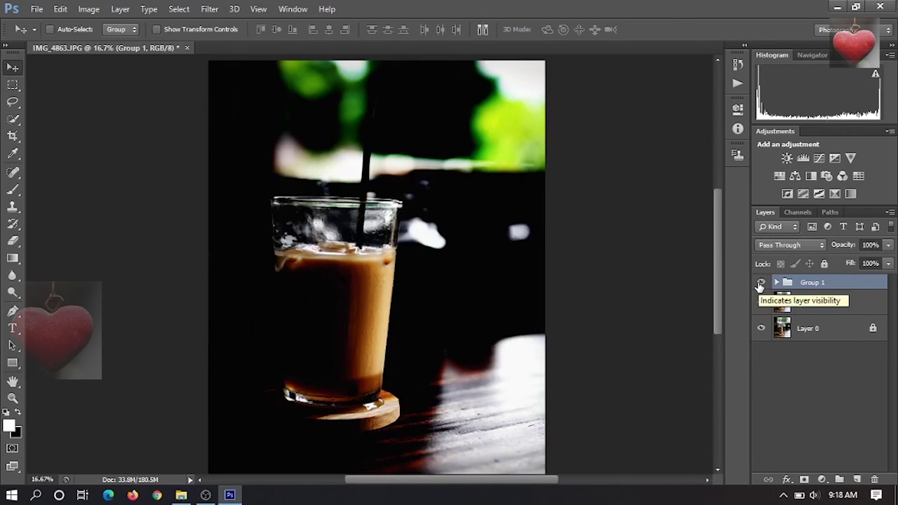
pyautogui.click(760, 283)
pyautogui.click(760, 283)
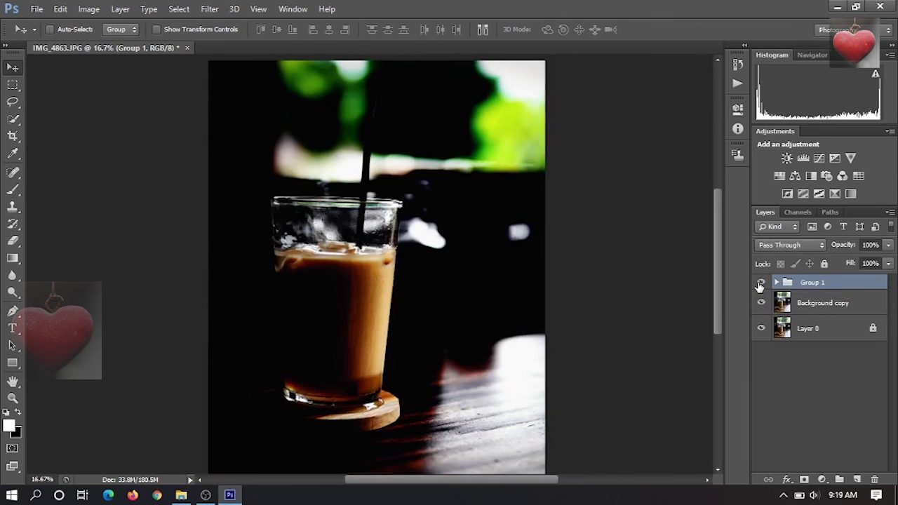
pyautogui.click(761, 284)
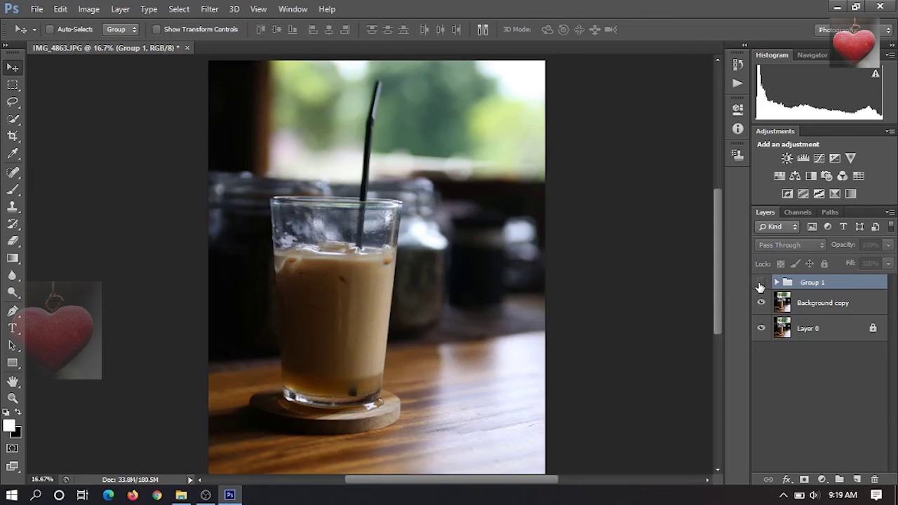
pyautogui.click(761, 283)
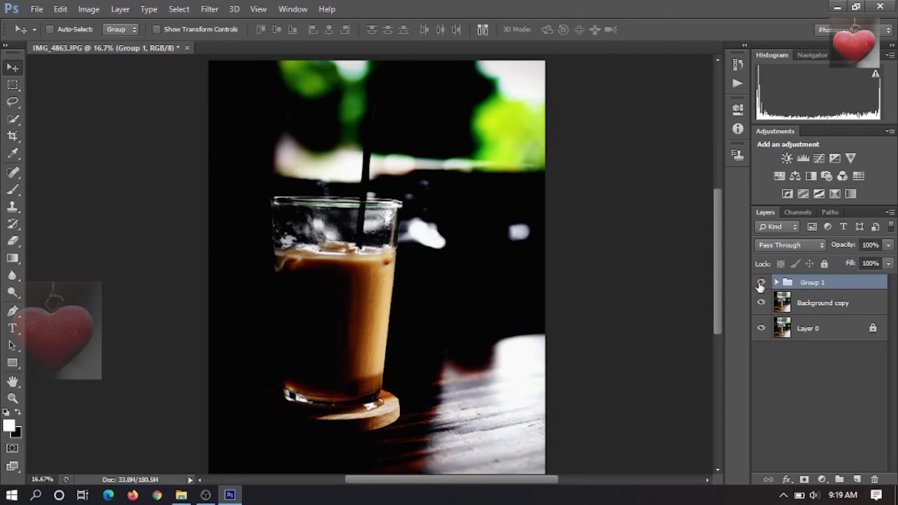